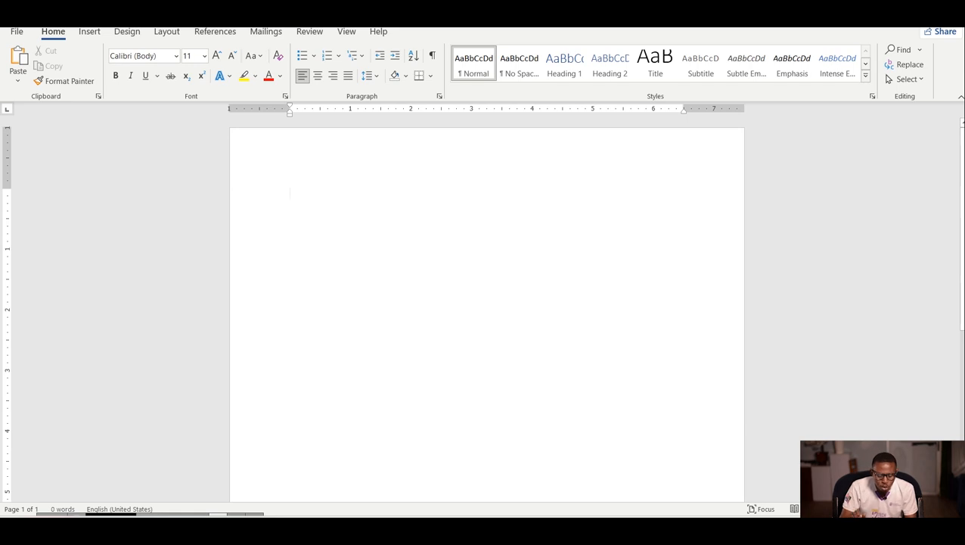
Step: Enter the title "Letter to my Mum" on the first line of the blank document, correcting the mistyped letters
text(rtt)
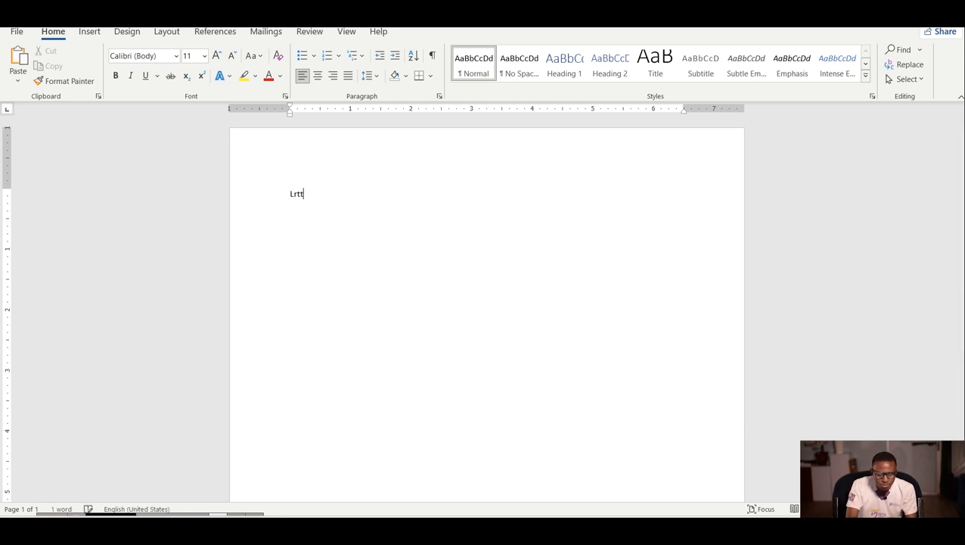
text(er)
key(BackSpace)
key(BackSpace)
key(BackSpace)
key(BackSpace)
key(BackSpace)
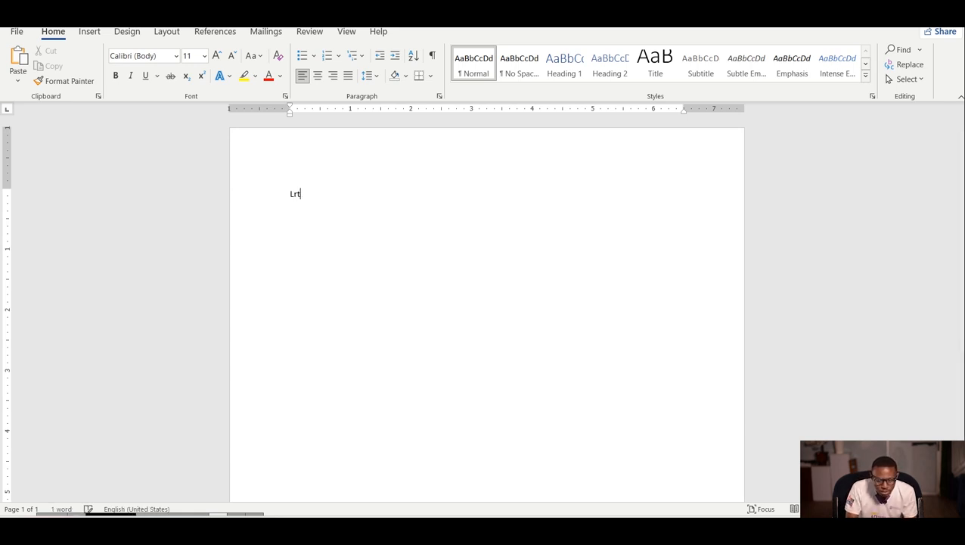
text(etter to my Mum)
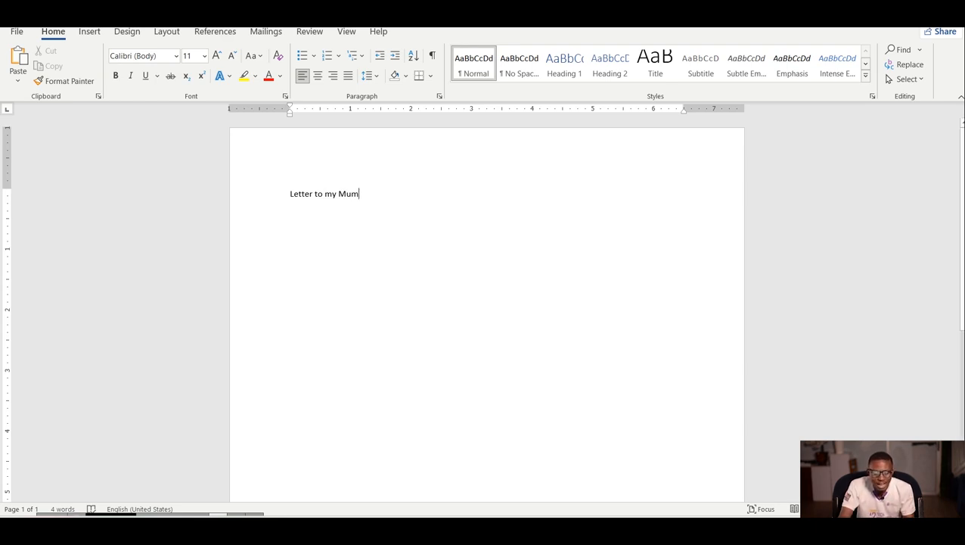
Step: Set the font size of the whole title "Letter to my Mum" to 24
drag(364, 195, 290, 195)
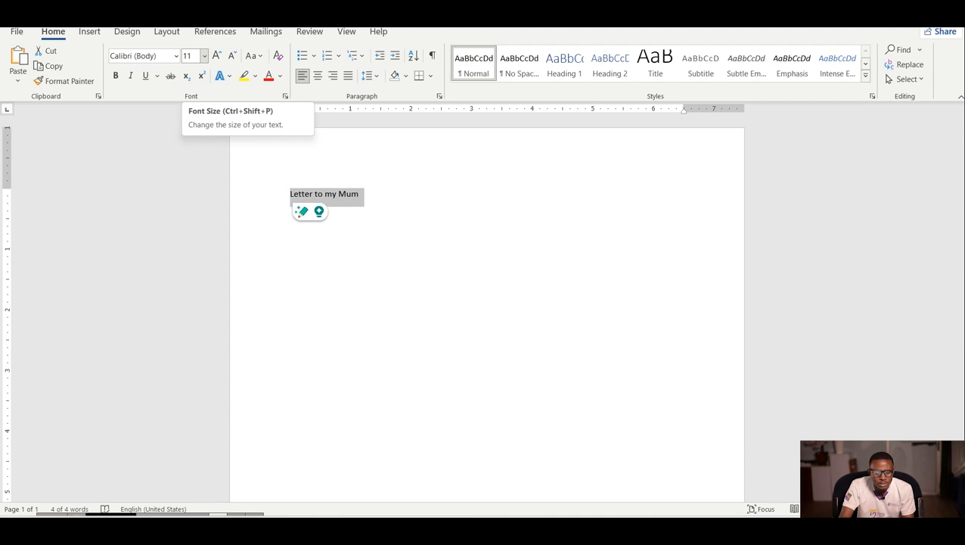
click(204, 56)
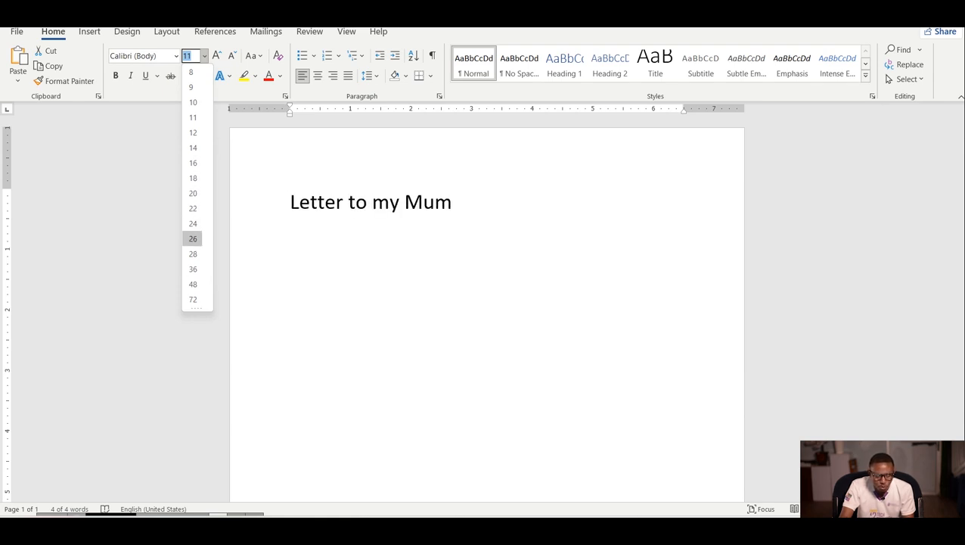
click(193, 223)
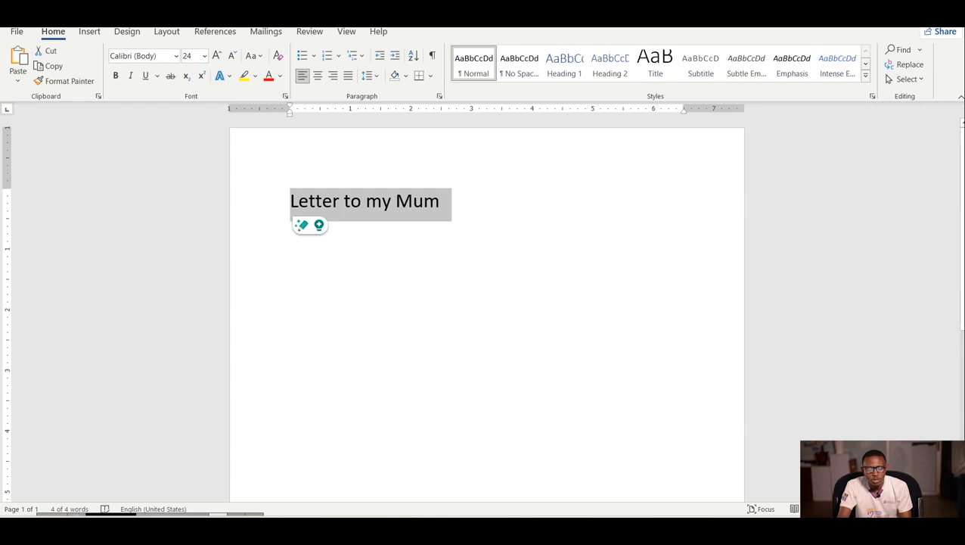
click(441, 202)
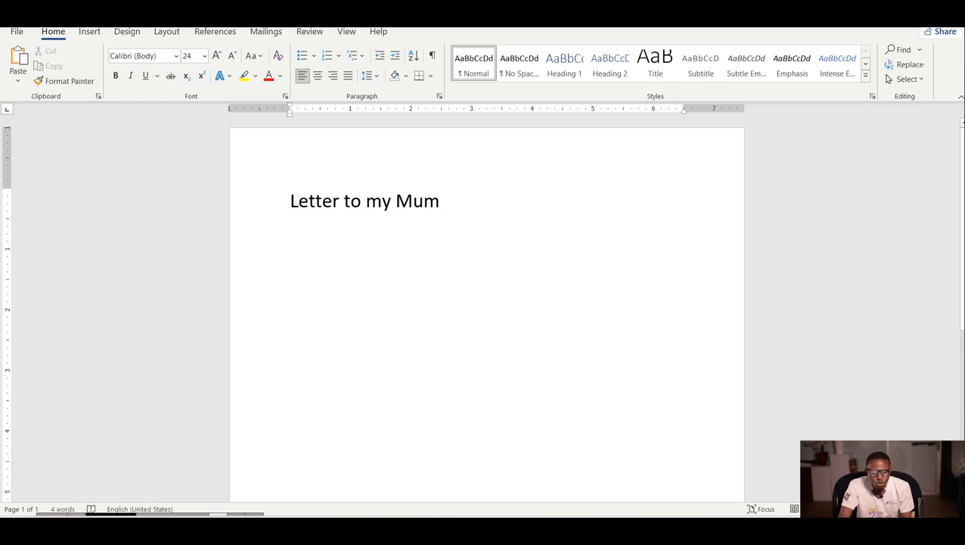
Step: Apply bold and underline to the whole title, and turn the bold back off
drag(440, 203, 292, 204)
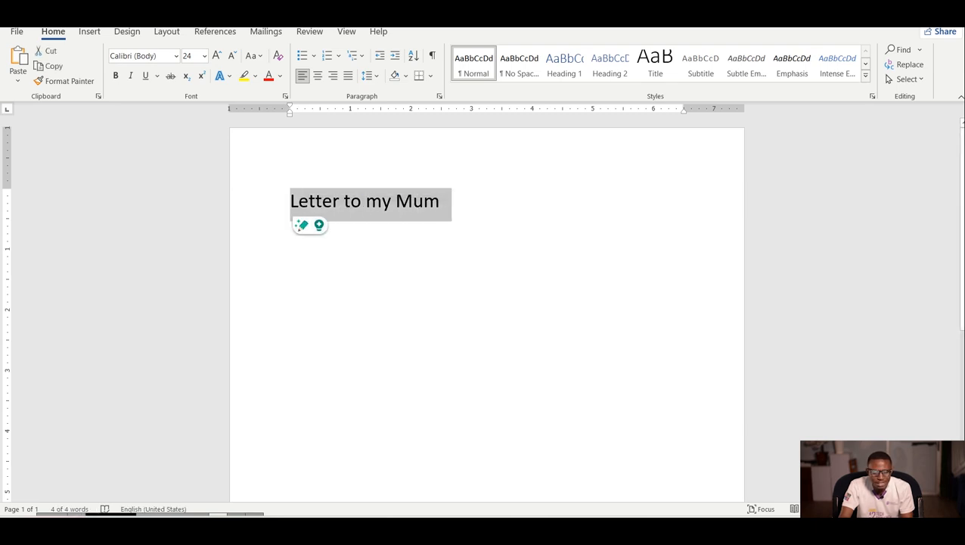
click(116, 76)
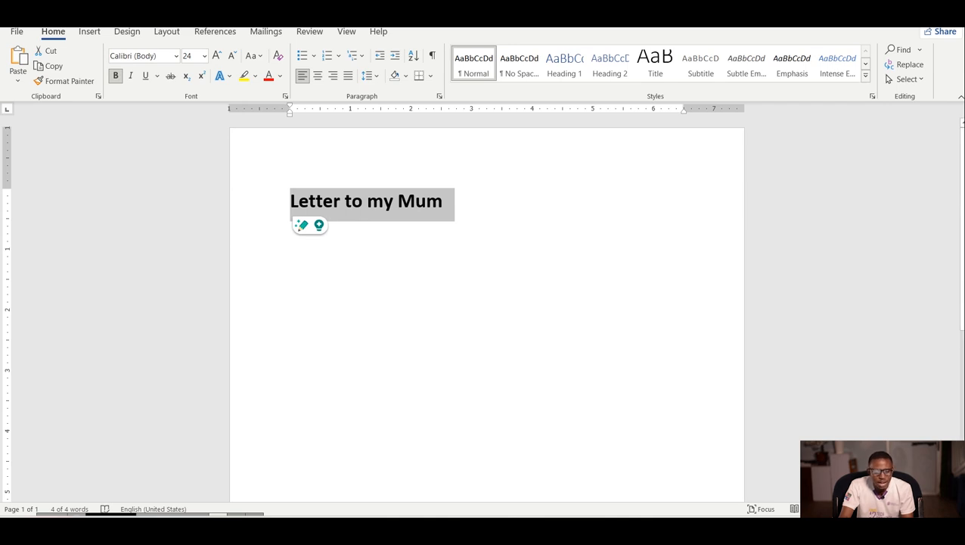
click(146, 76)
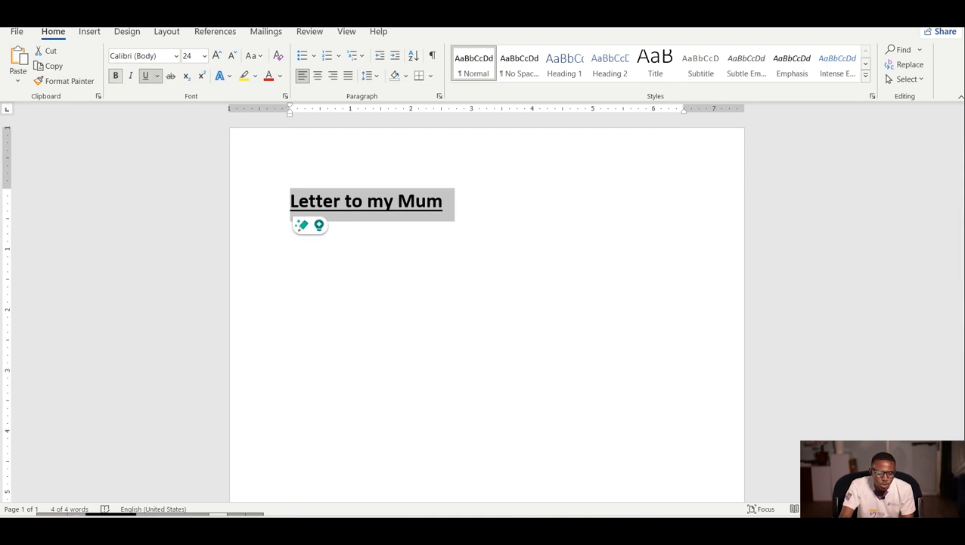
click(116, 76)
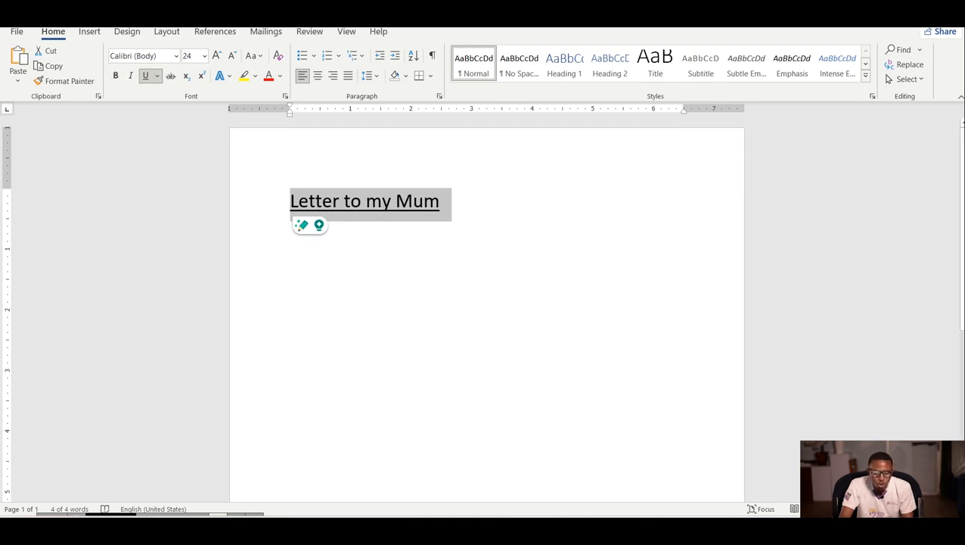
click(440, 202)
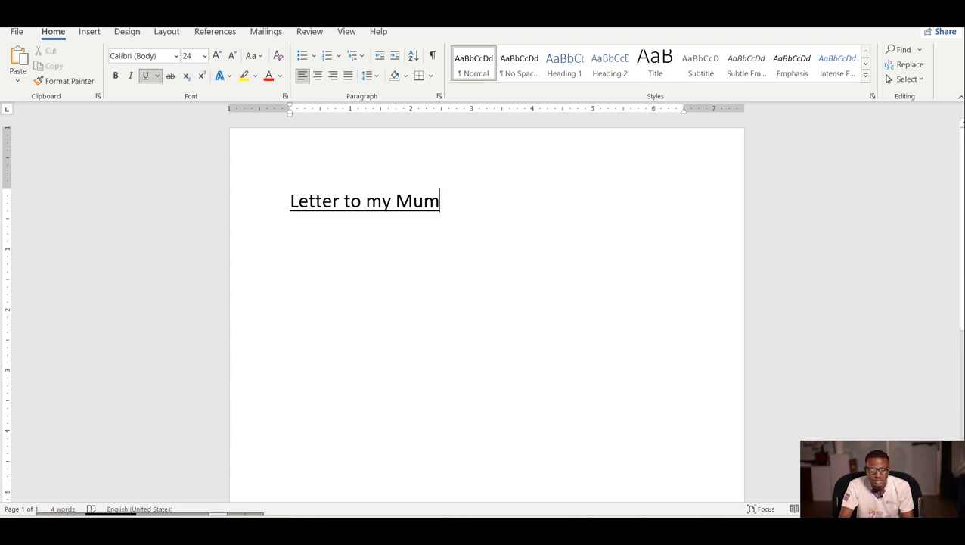
Step: Make the whole title bold and remove its underline
key(ctrl+shift+Left)
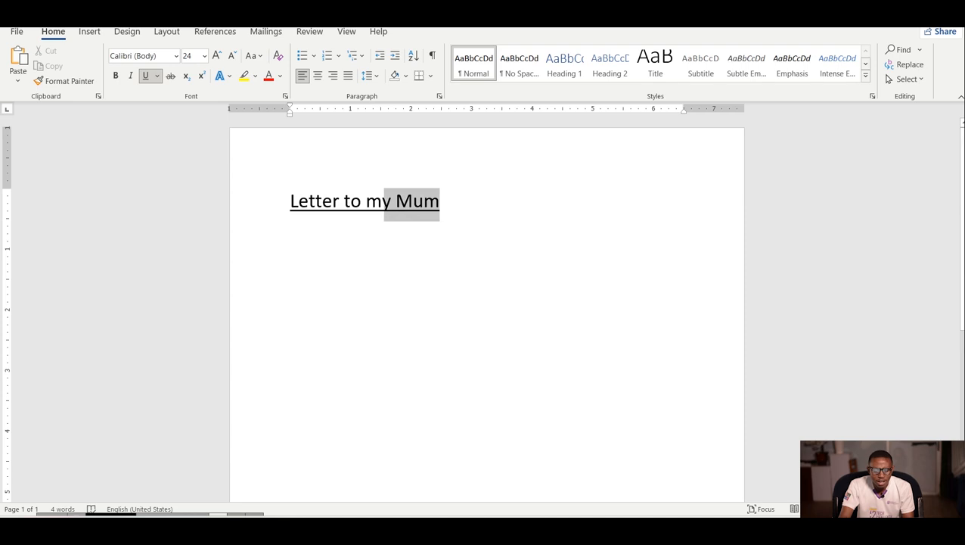
key(ctrl+a)
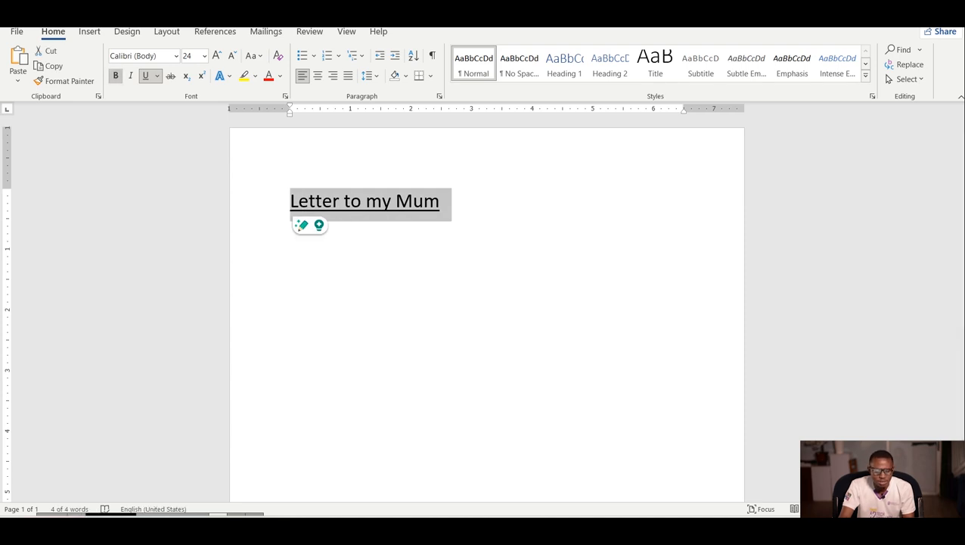
key(ctrl+b)
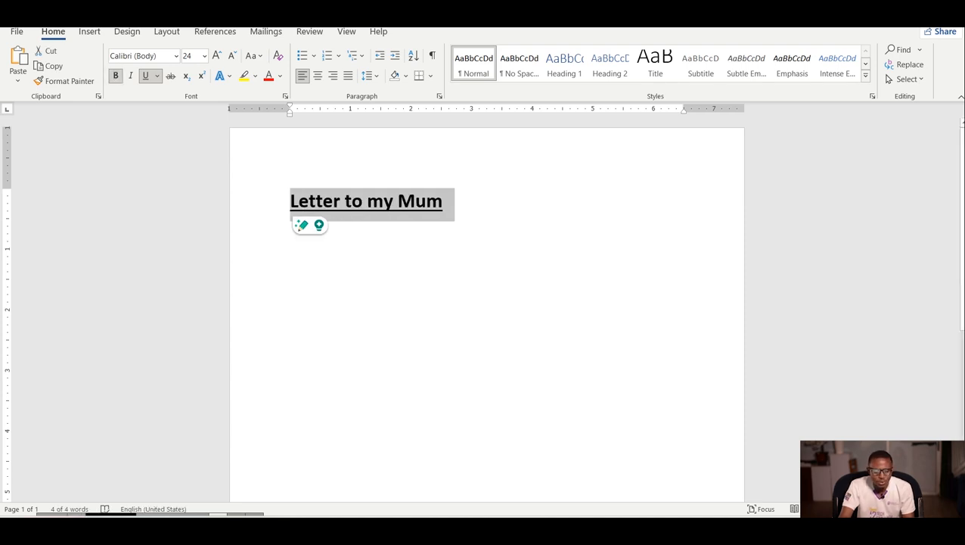
key(ctrl+u)
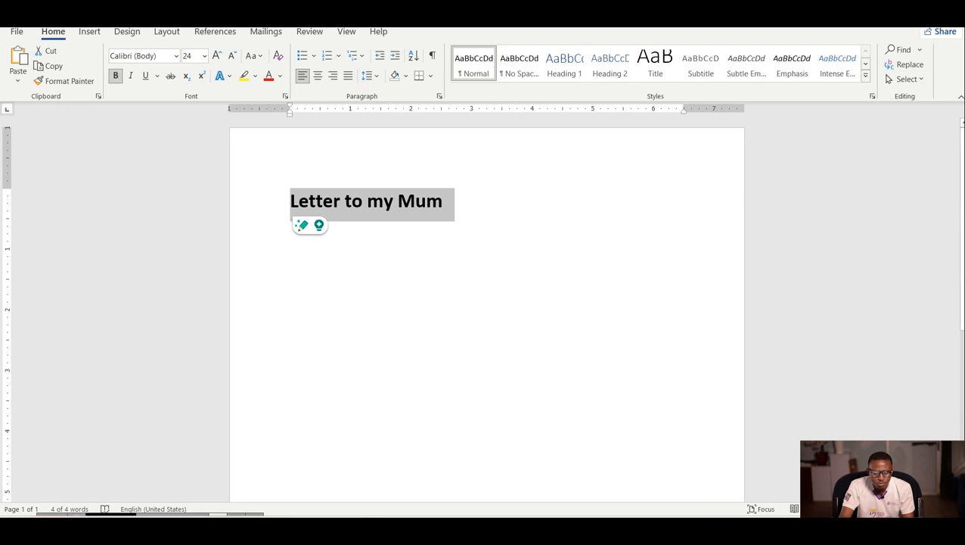
click(442, 201)
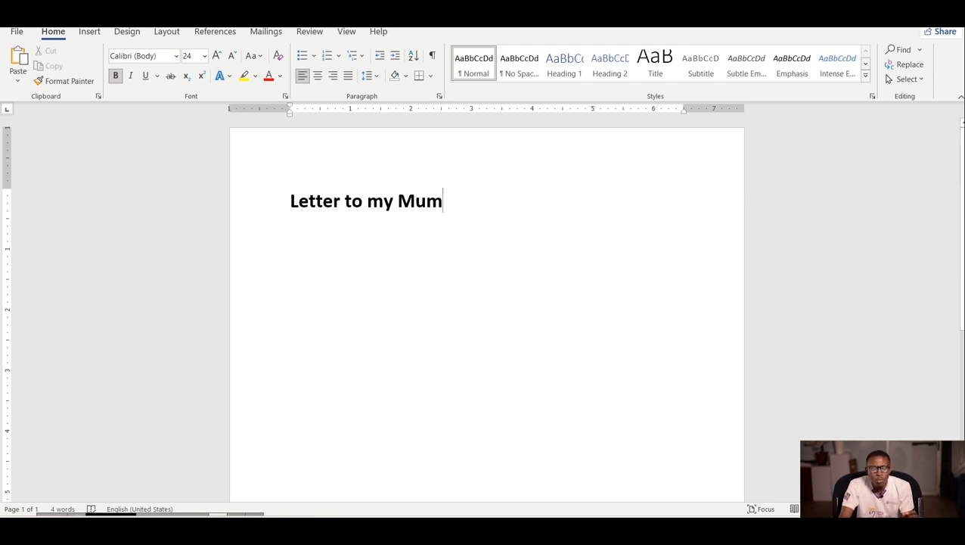
Step: Select the whole title from its end backwards and change its case to lowercase
key(shift+Left)
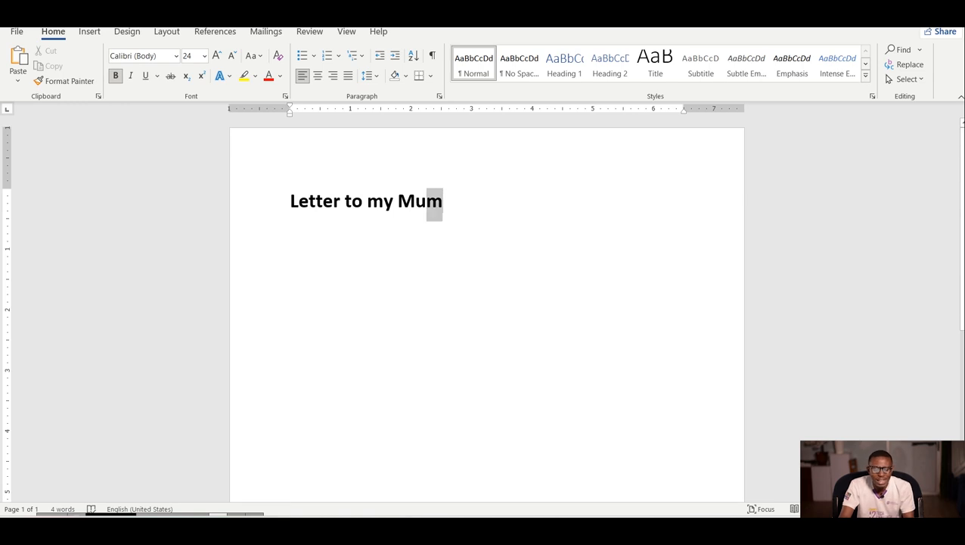
key(ctrl+shift+Left)
key(ctrl+shift+Left)
key(ctrl+shift+Left)
key(ctrl+shift+Left)
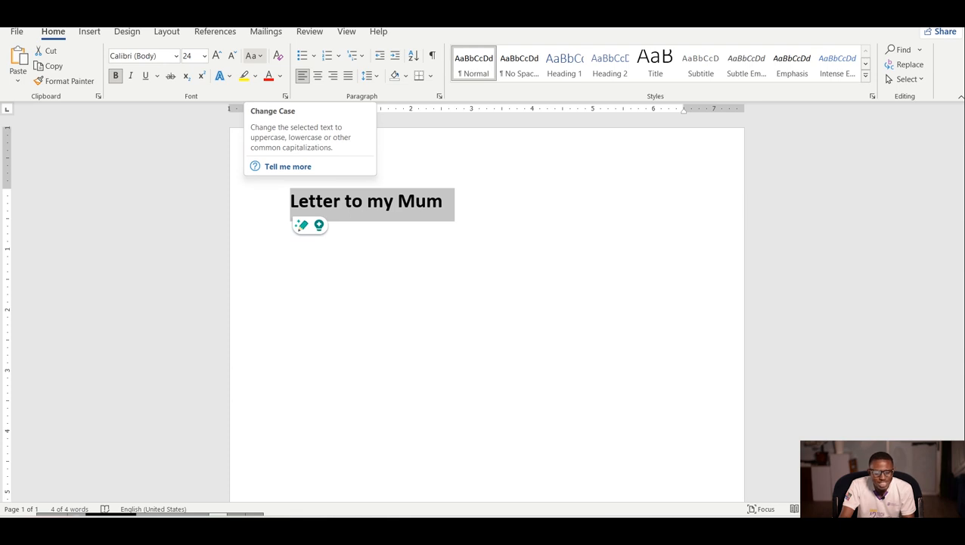
click(254, 55)
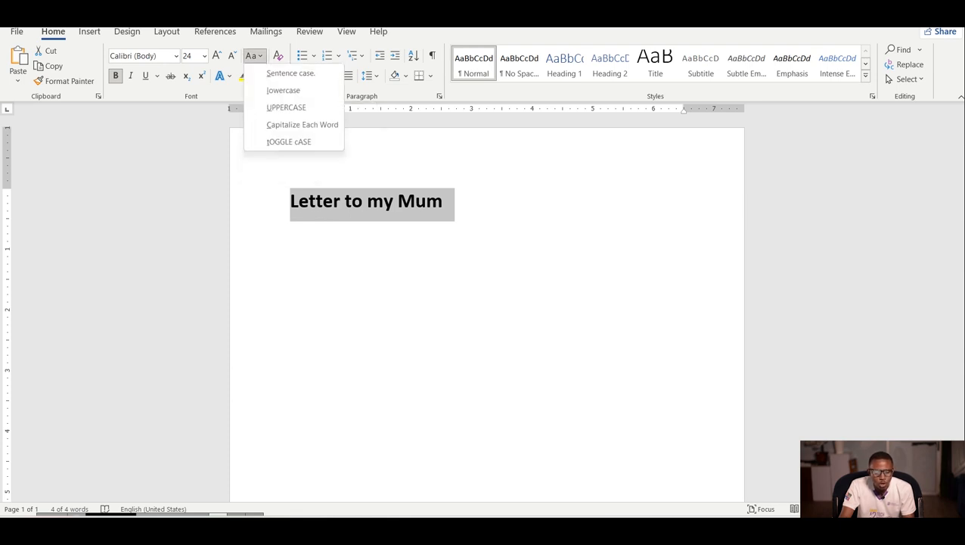
click(283, 90)
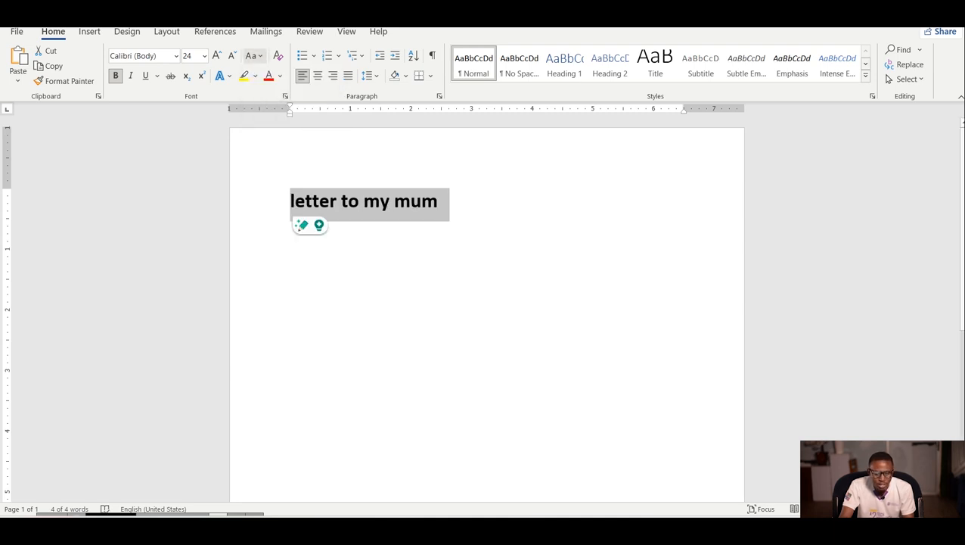
Step: Try the title in UPPERCASE and in Capitalize Each Word
click(254, 55)
click(286, 106)
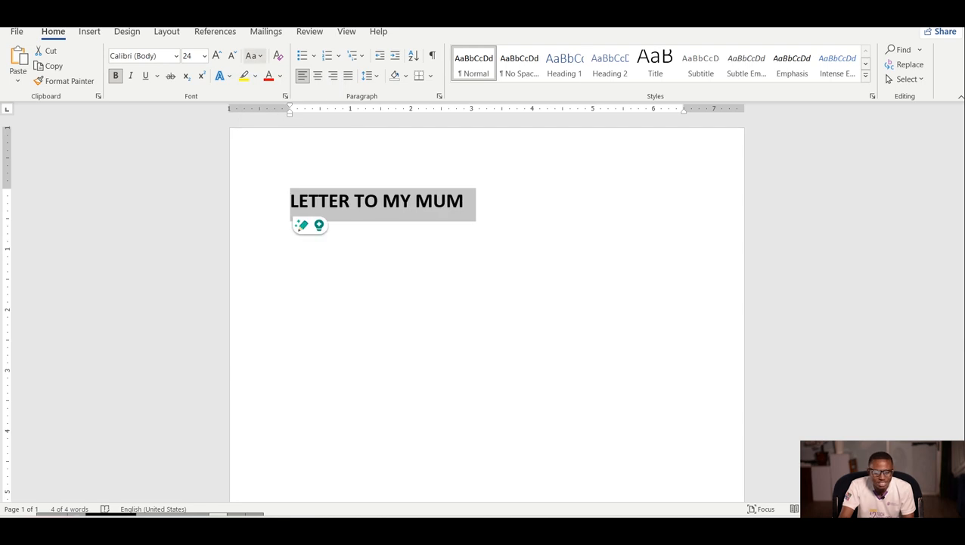
click(254, 55)
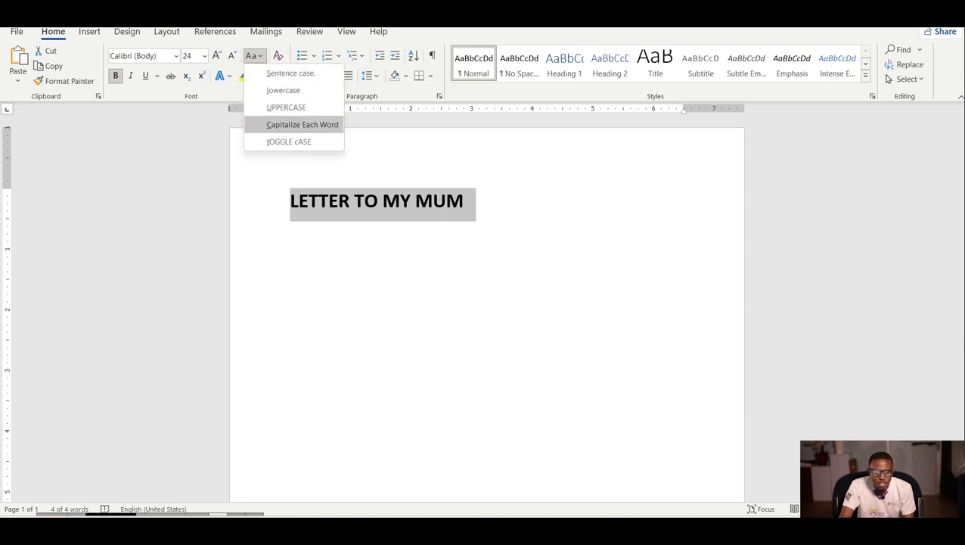
click(302, 124)
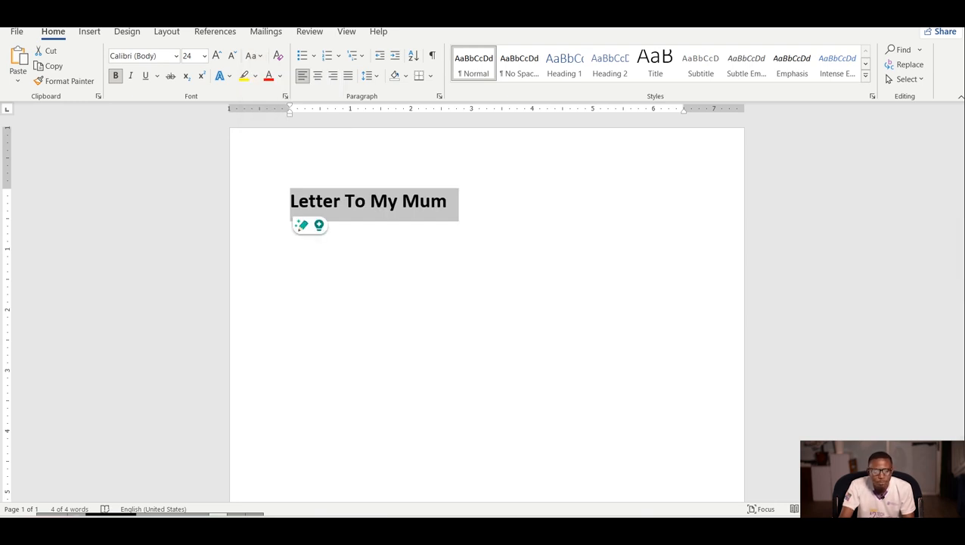
Step: Change the title's case to UPPERCASE and dismiss the browser notification
click(254, 55)
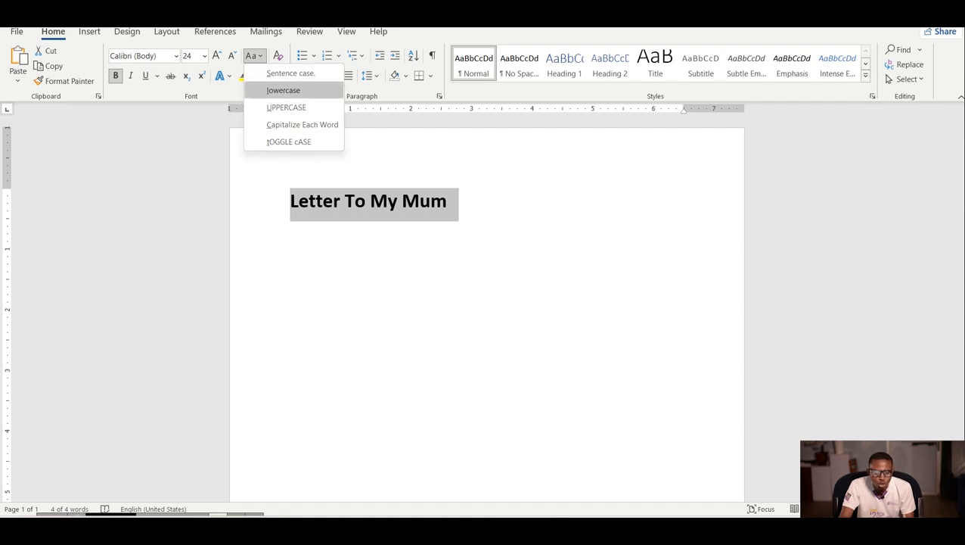
click(285, 106)
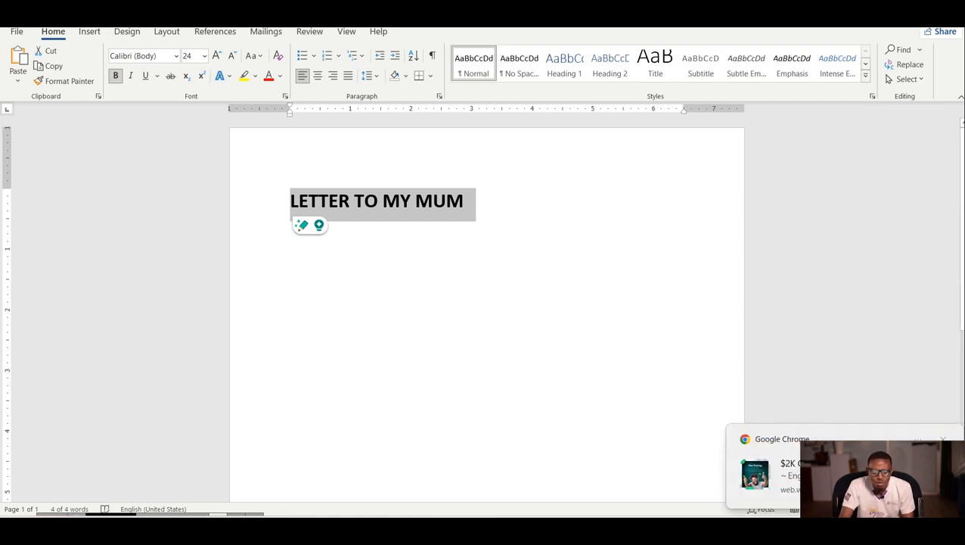
click(943, 439)
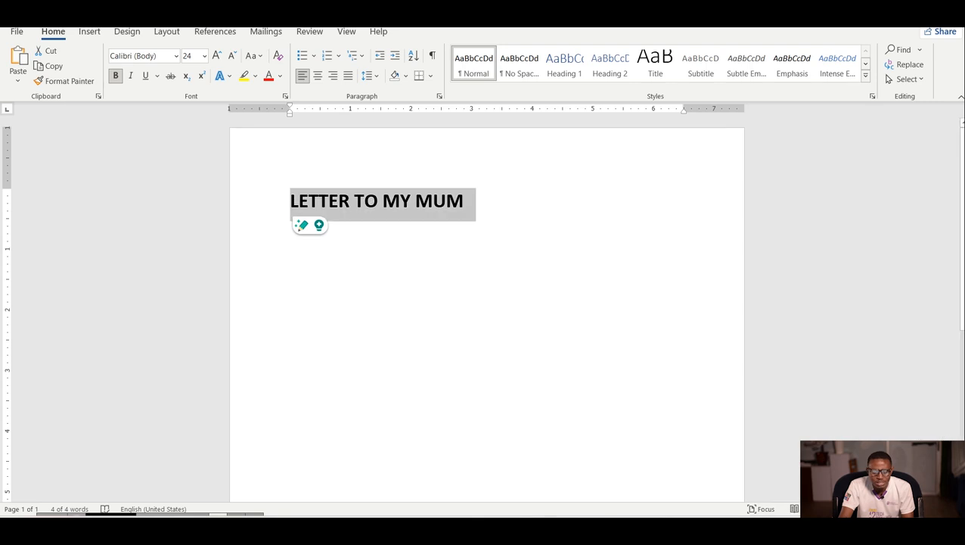
Step: Centre the title on the page and deselect it
click(318, 75)
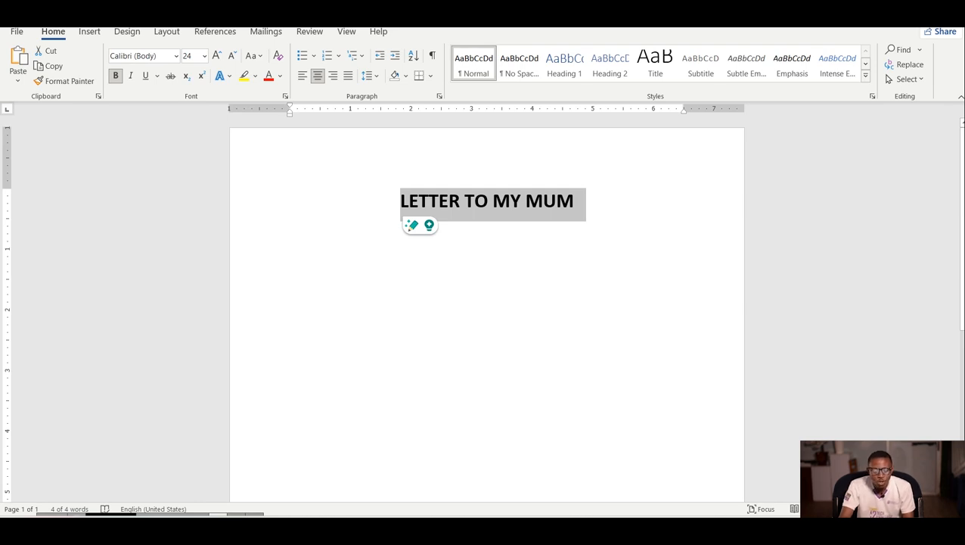
click(543, 201)
click(575, 202)
Step: Change the font of the whole title "LETTER TO MY MUM" to Footlight MT Light and deselect it
drag(583, 201, 400, 201)
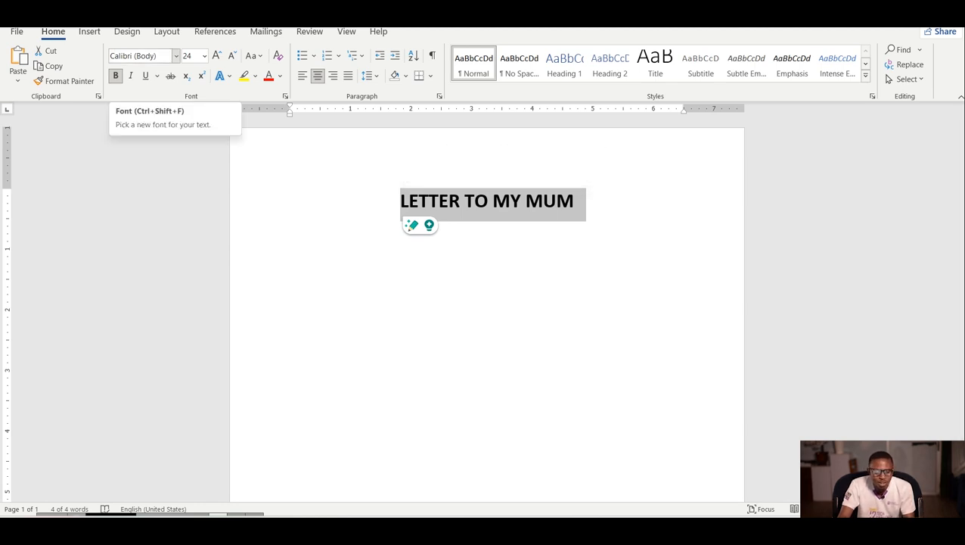
double_click(127, 55)
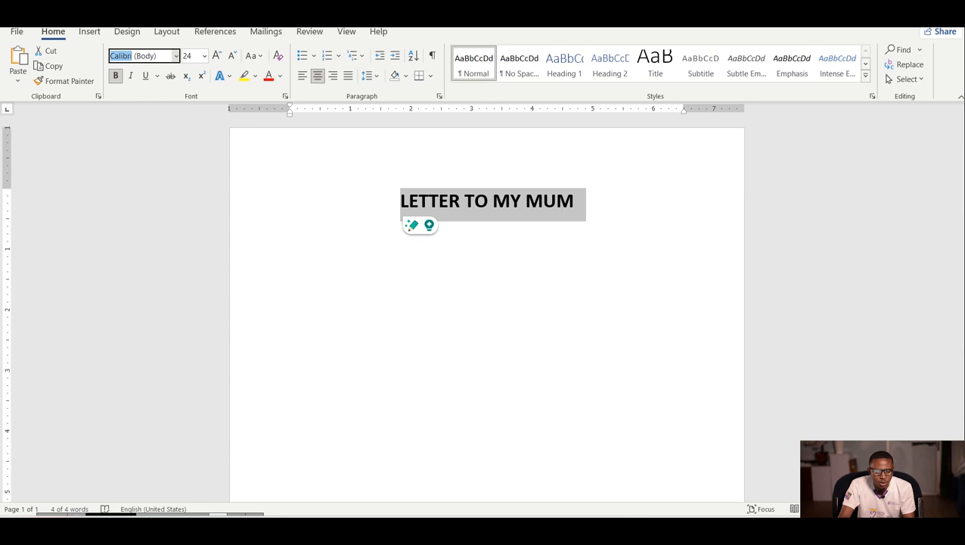
click(177, 55)
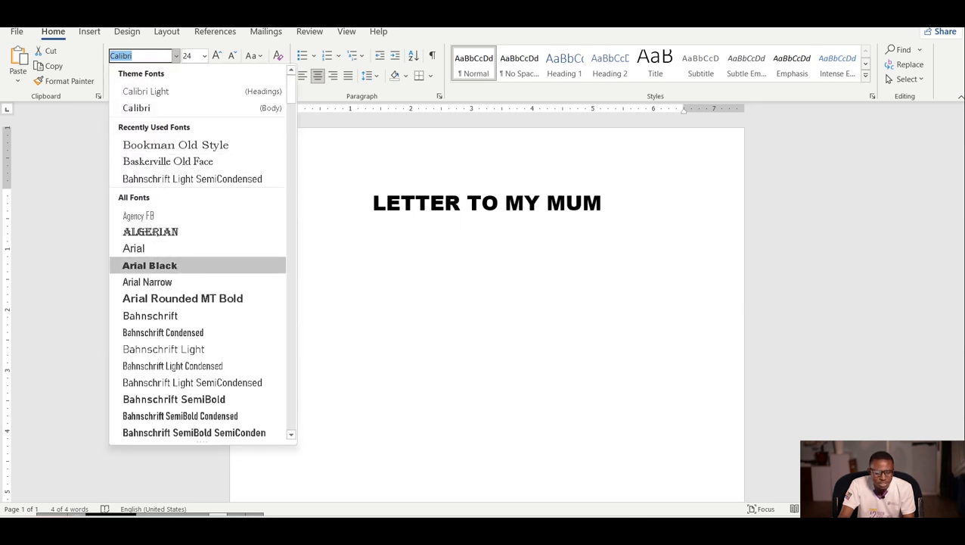
scroll(197, 261, down, 3)
scroll(196, 261, down, 4)
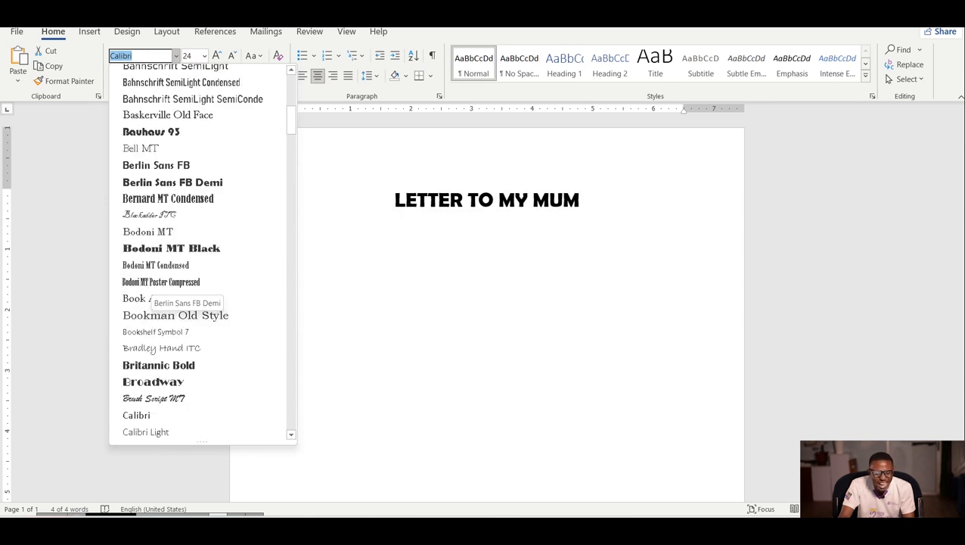
scroll(181, 281, down, 2)
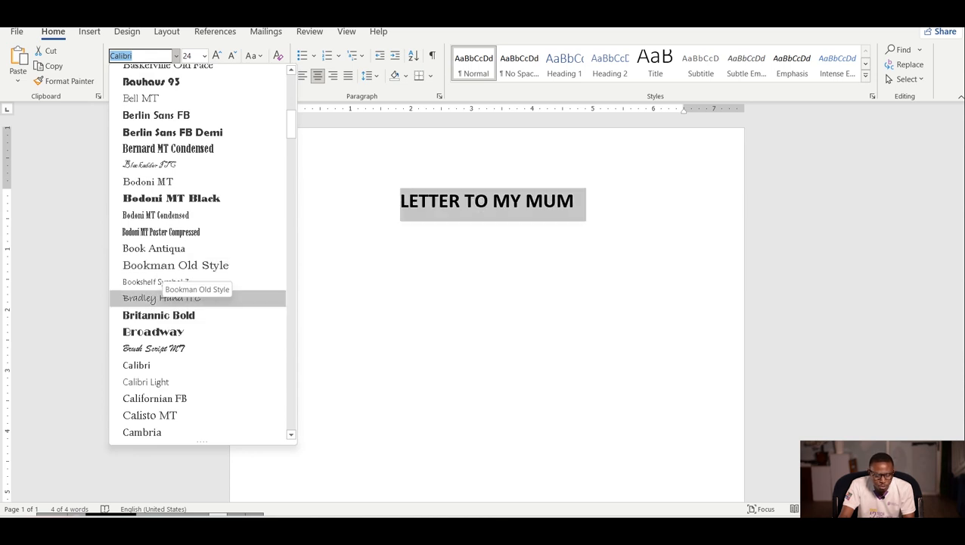
scroll(181, 348, down, 1)
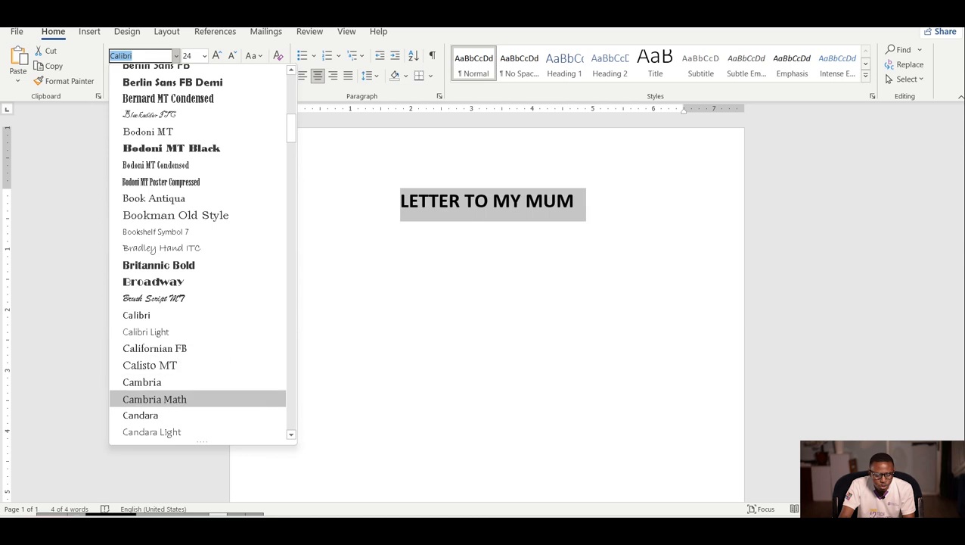
scroll(181, 348, down, 4)
scroll(182, 348, down, 12)
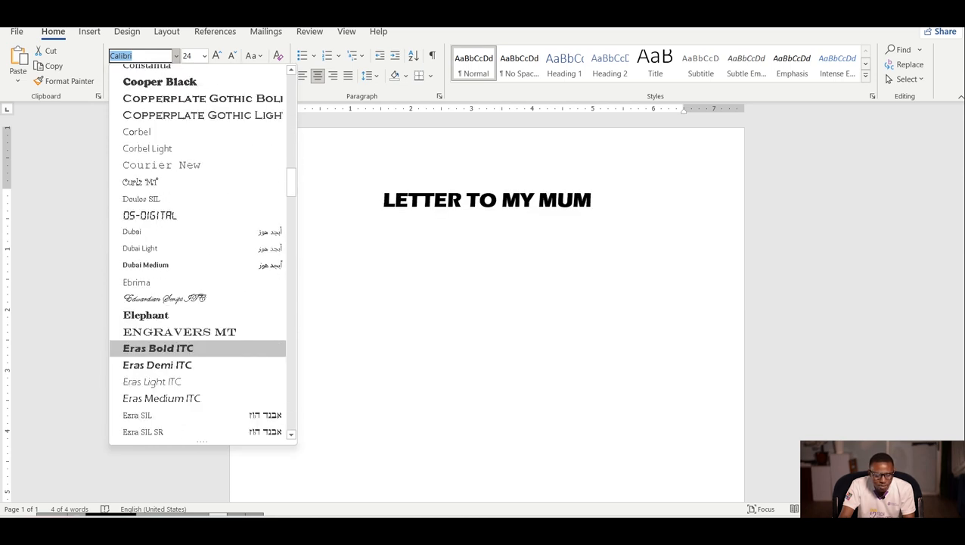
scroll(181, 348, down, 2)
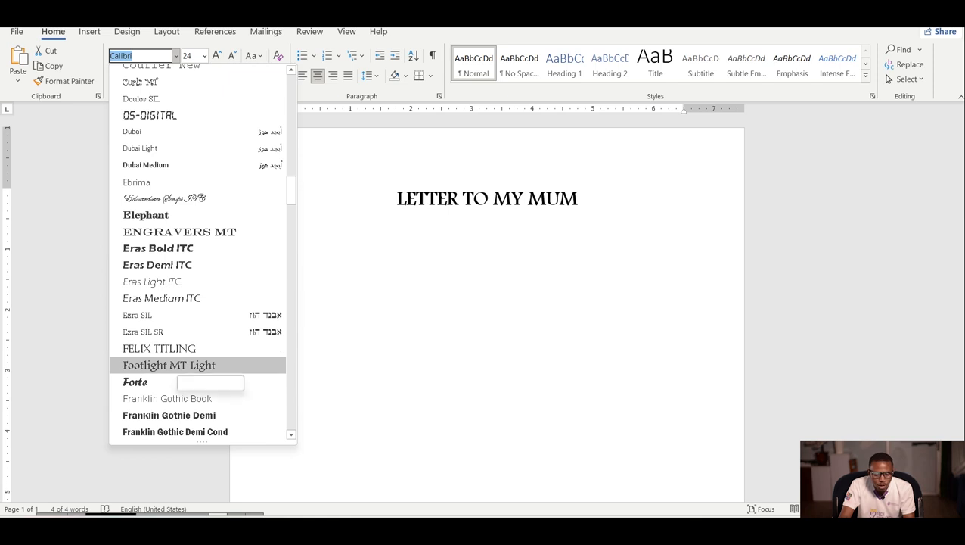
click(174, 364)
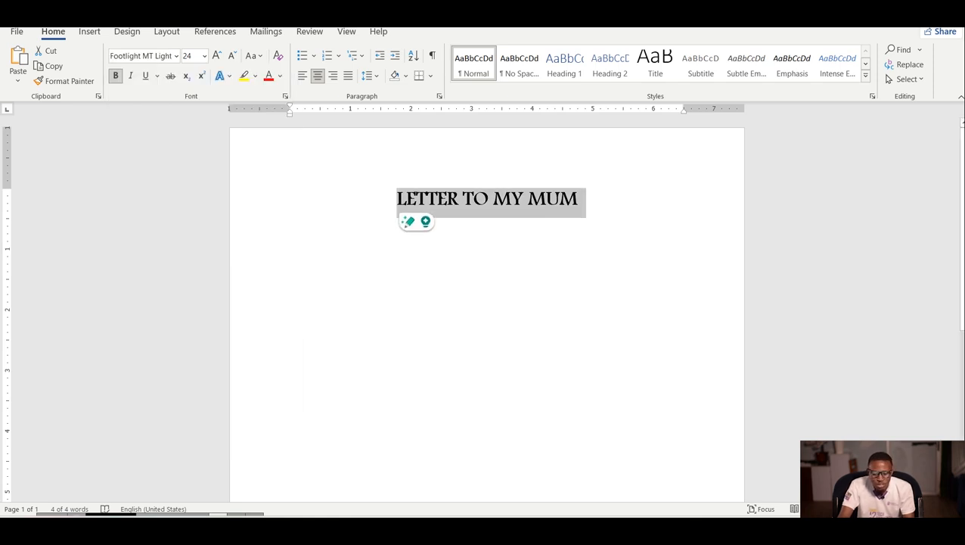
click(579, 199)
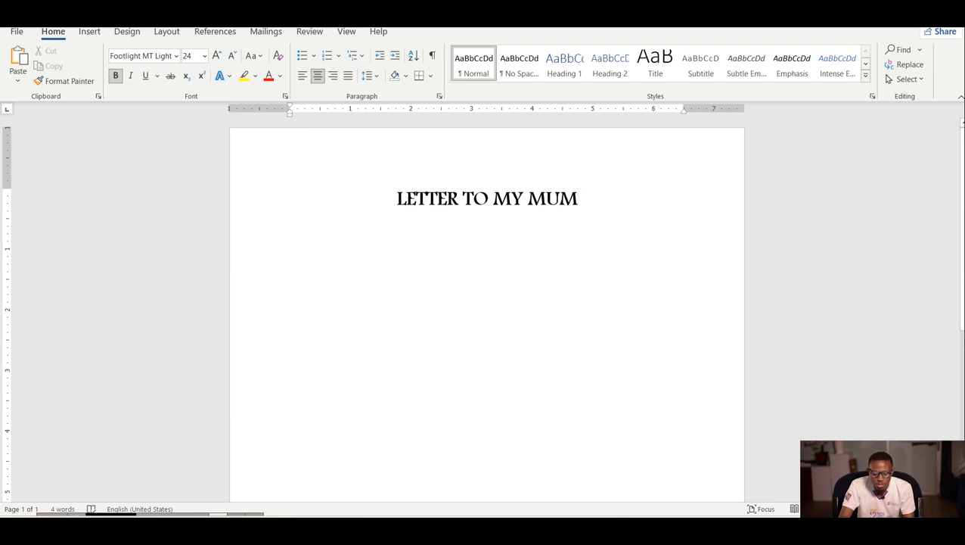
Step: Try left, right and justified alignment on the title and return it to centred
key(Return)
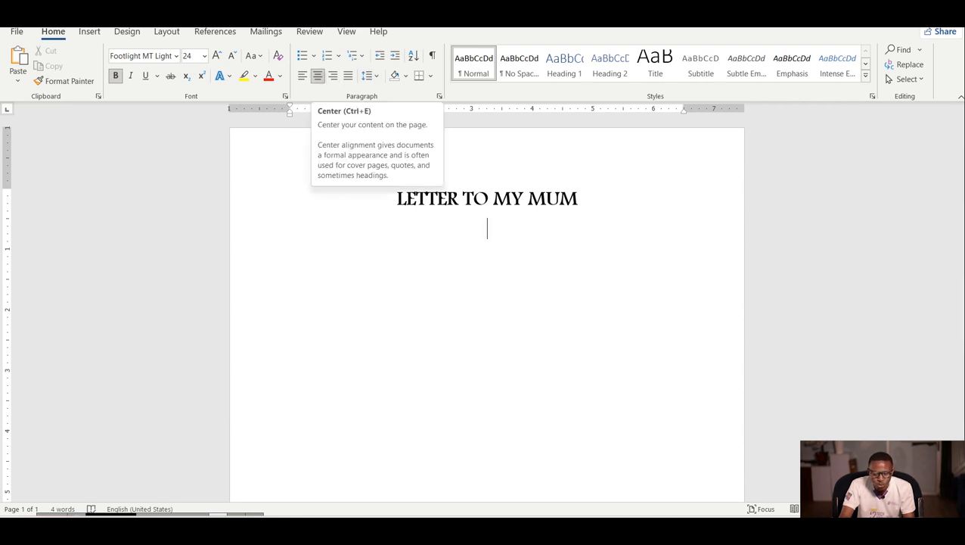
click(302, 75)
click(546, 199)
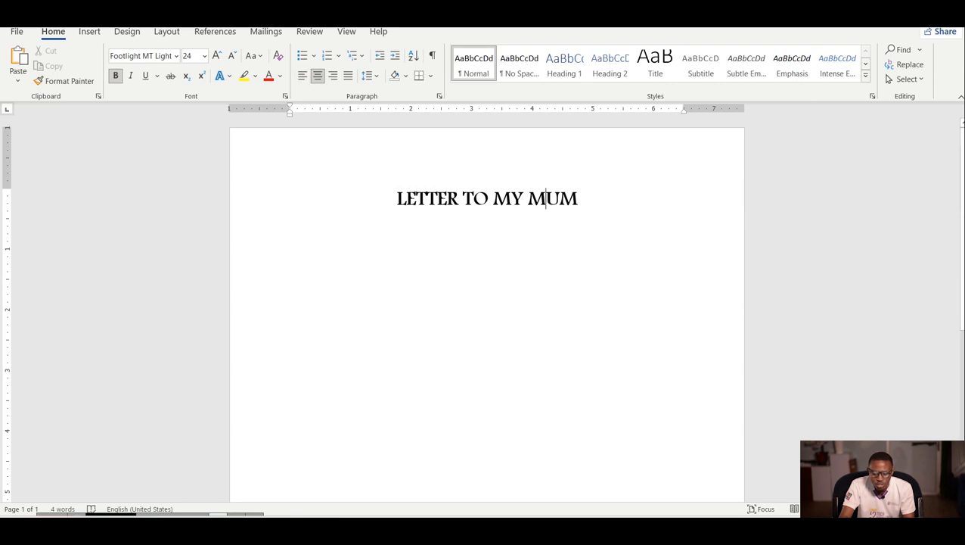
click(578, 199)
click(302, 76)
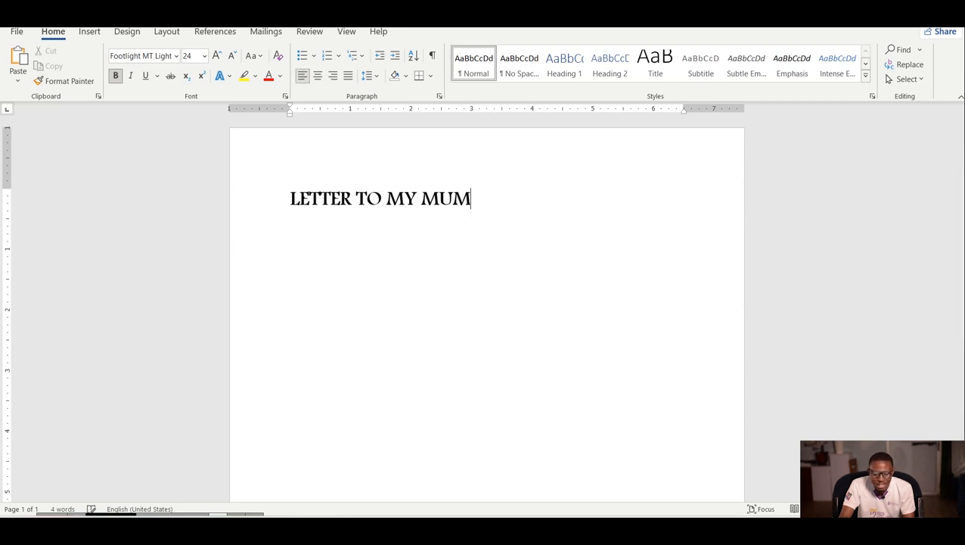
click(318, 76)
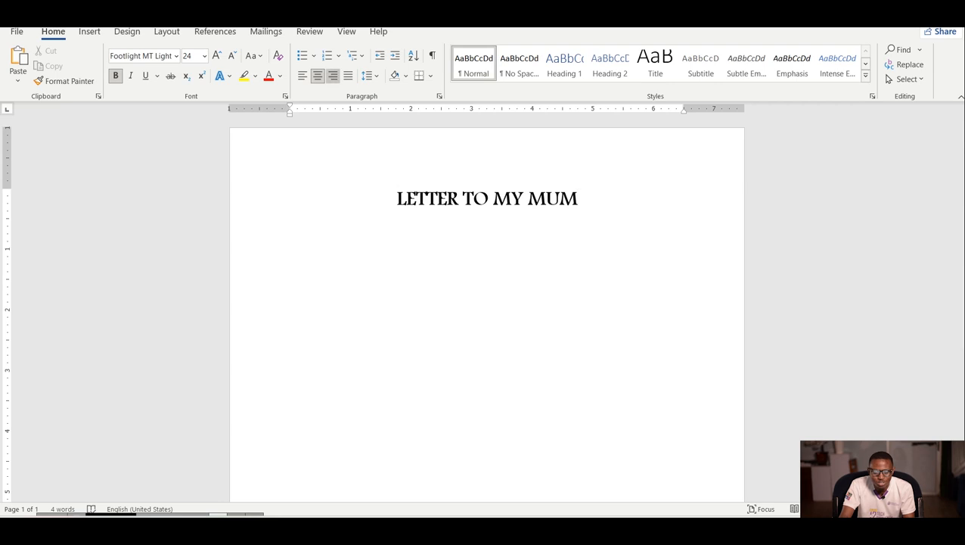
click(333, 75)
click(348, 76)
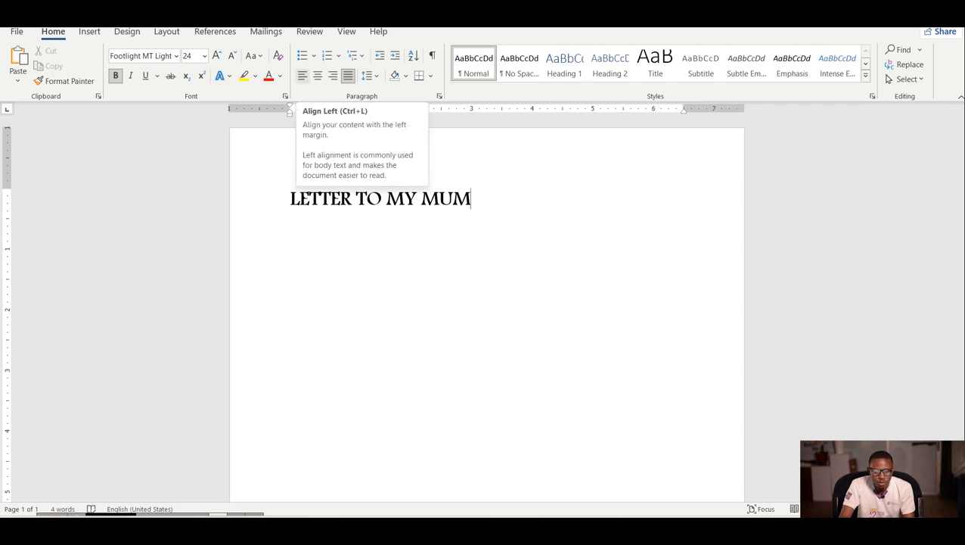
click(318, 75)
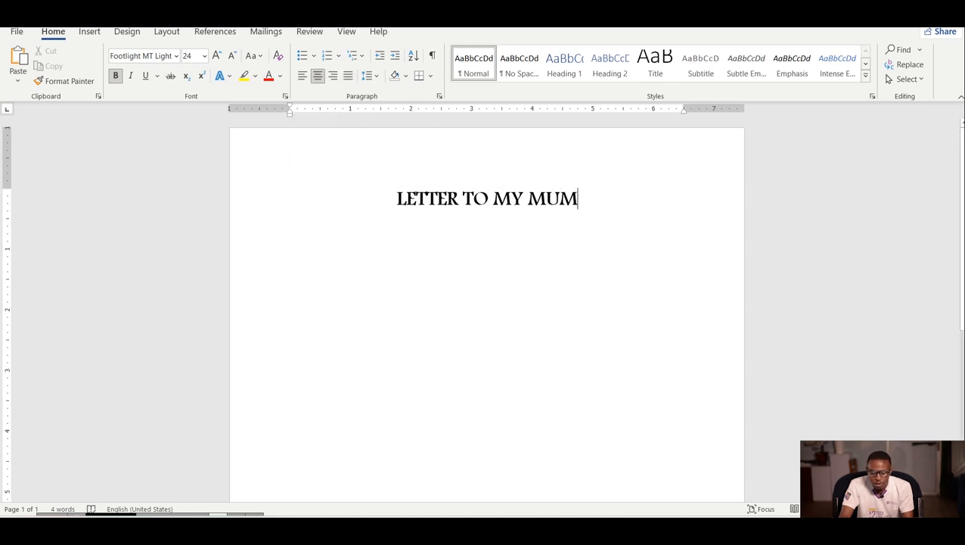
Step: Start a left-aligned, non-bold line below the title in Bookman Old Style at size 18
key(Return)
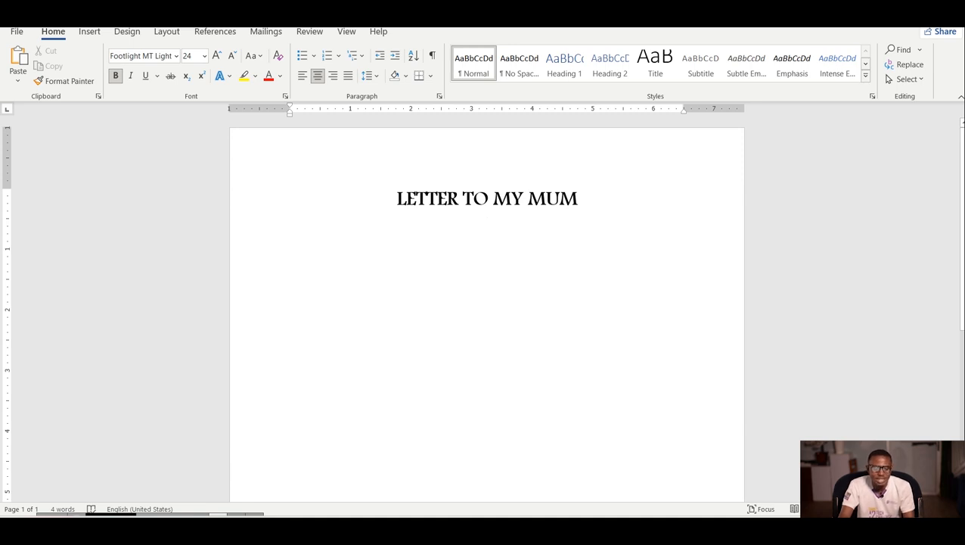
key(ctrl+l)
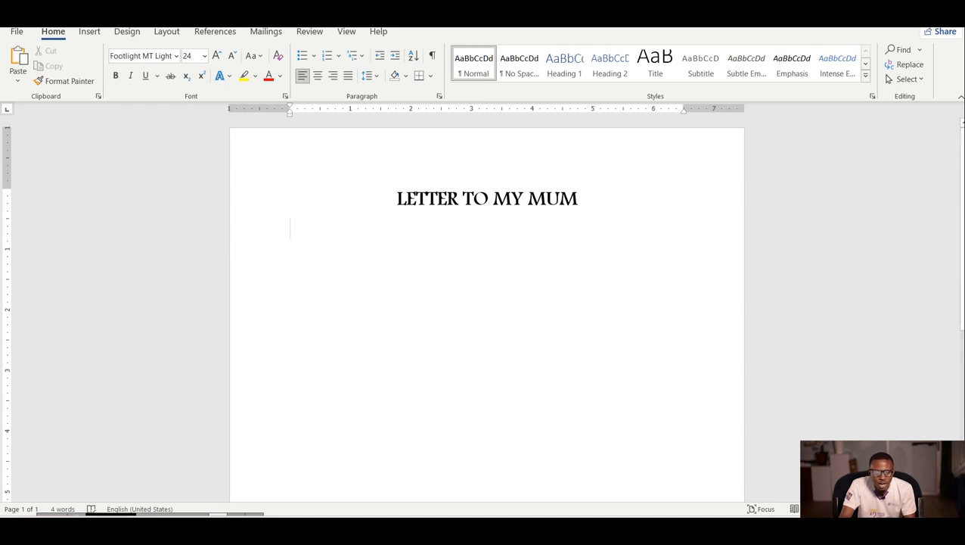
click(204, 55)
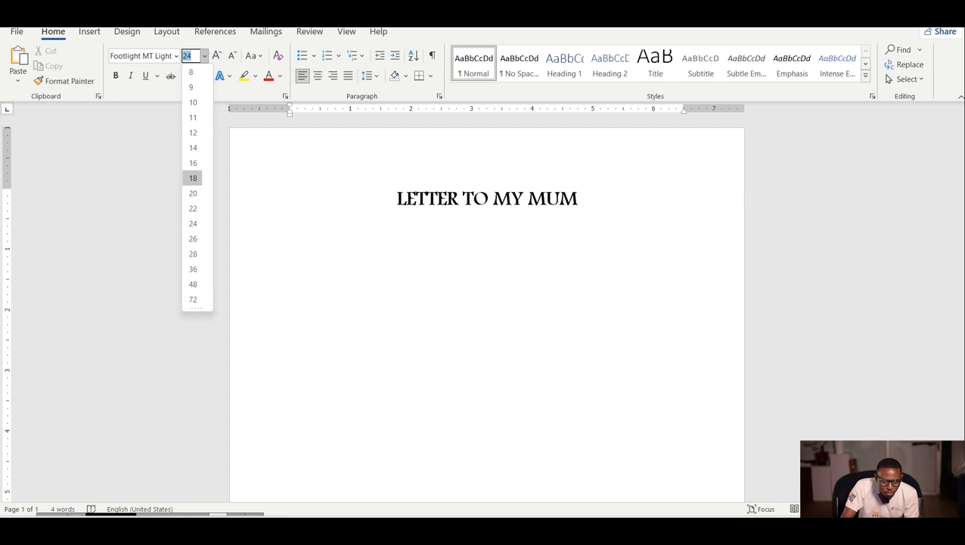
click(193, 178)
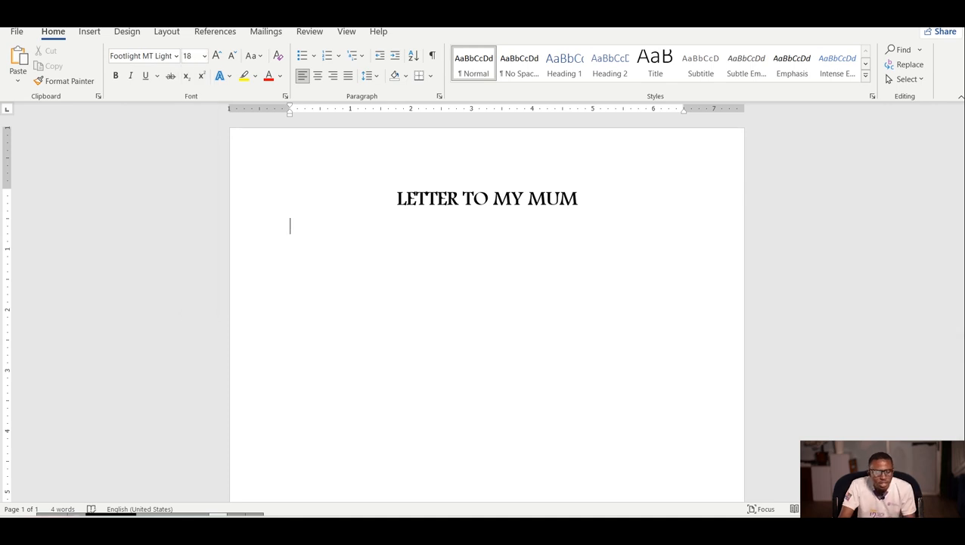
click(175, 56)
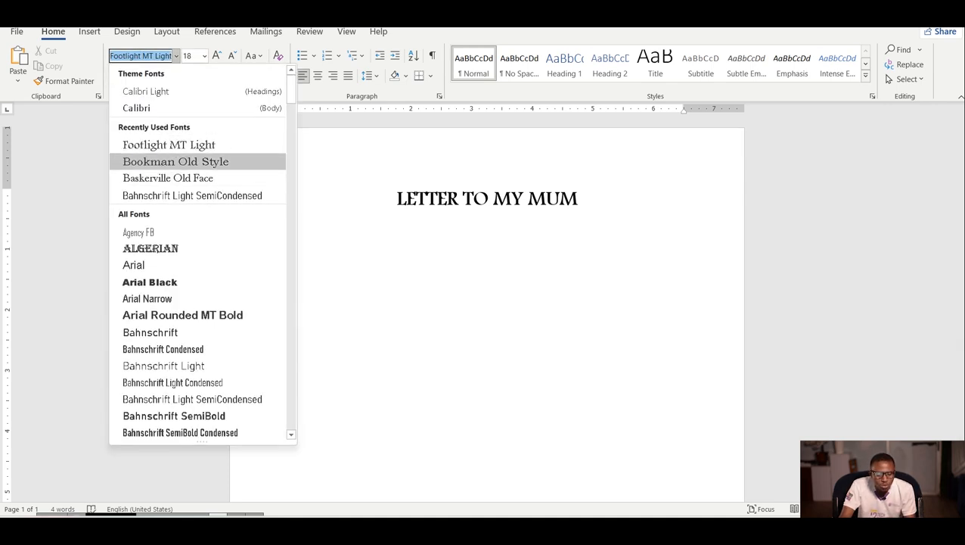
click(175, 161)
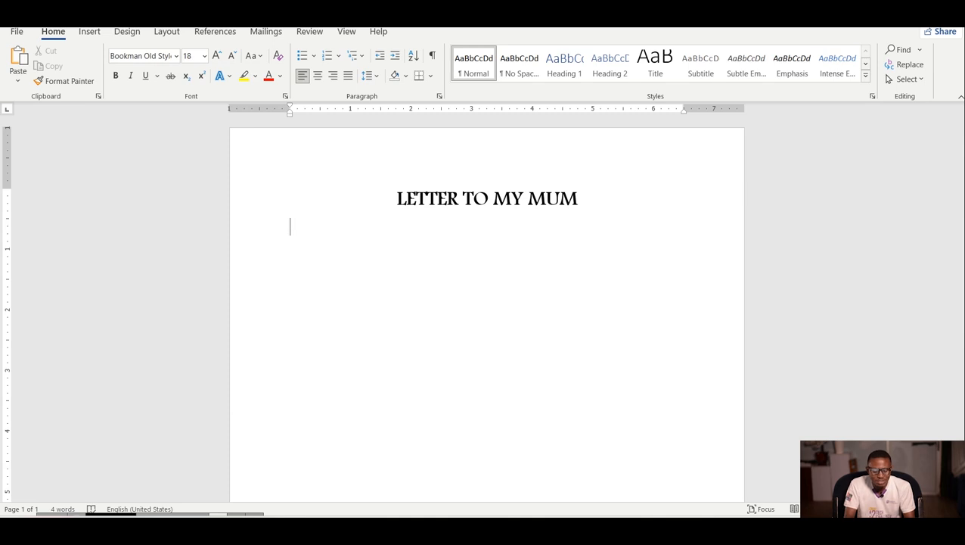
Step: Write "I love my Mummy so much. She is the best Mum in the whole world" as the start of the letter body
text(I )
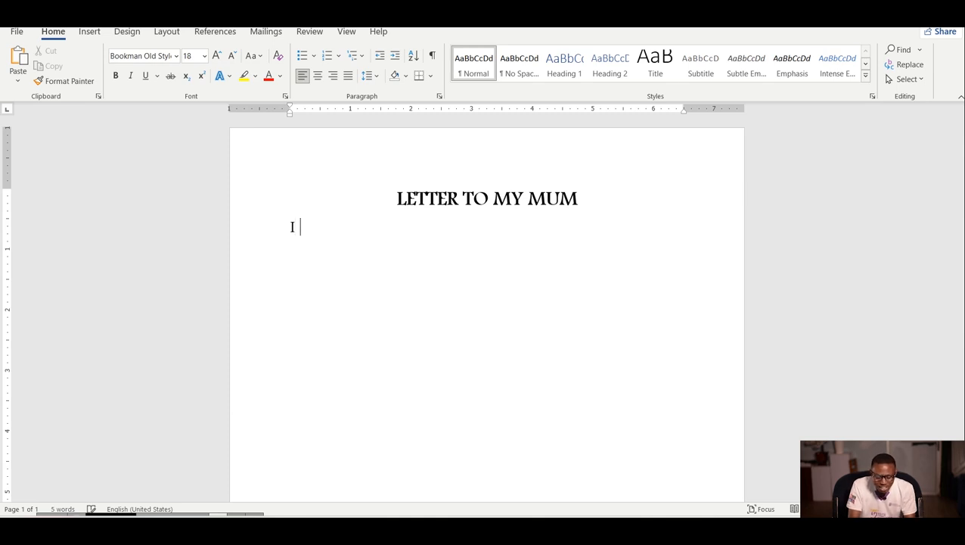
text(love my )
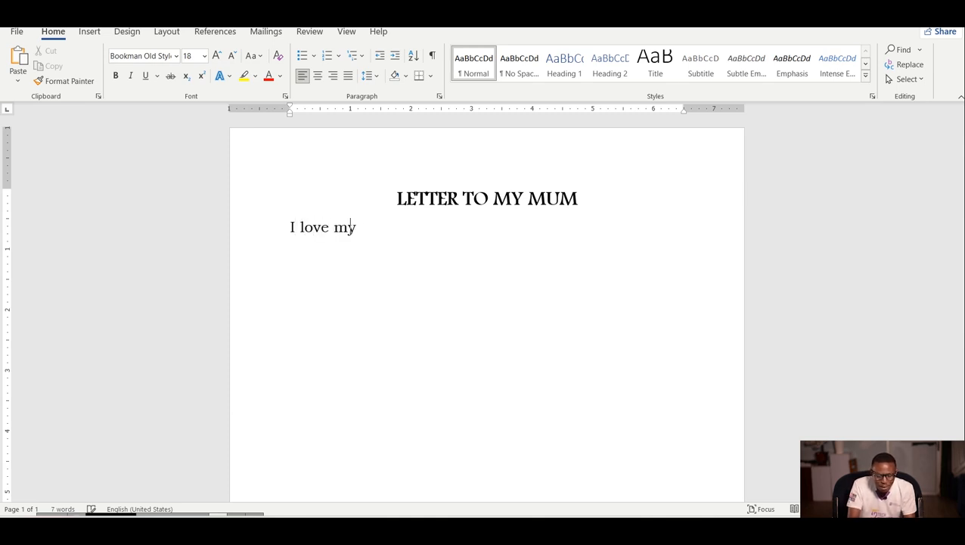
text(Mummy so )
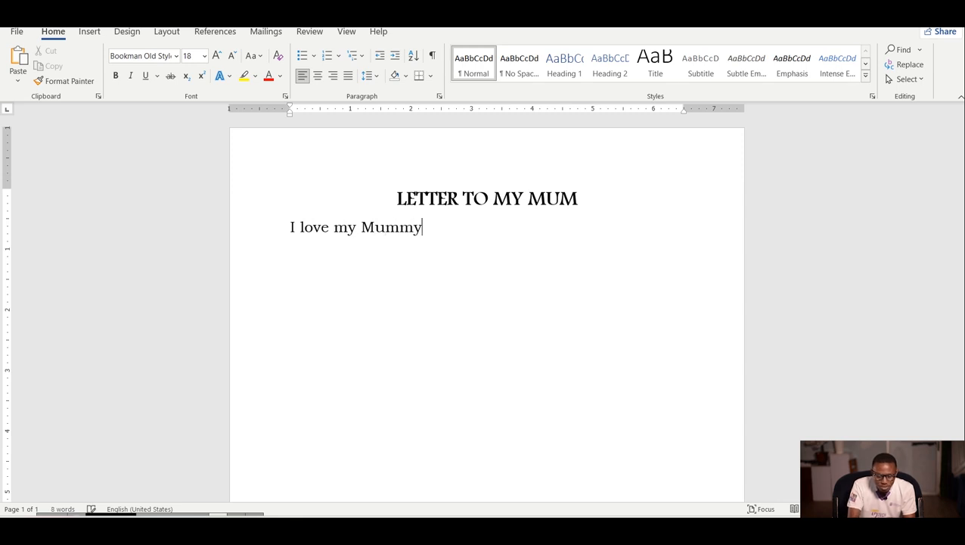
text(much. She is)
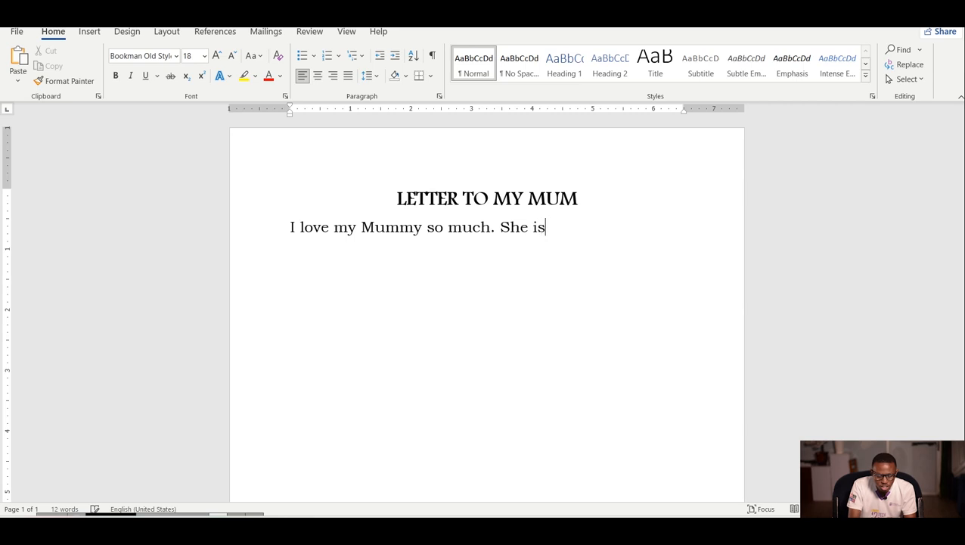
text( the be)
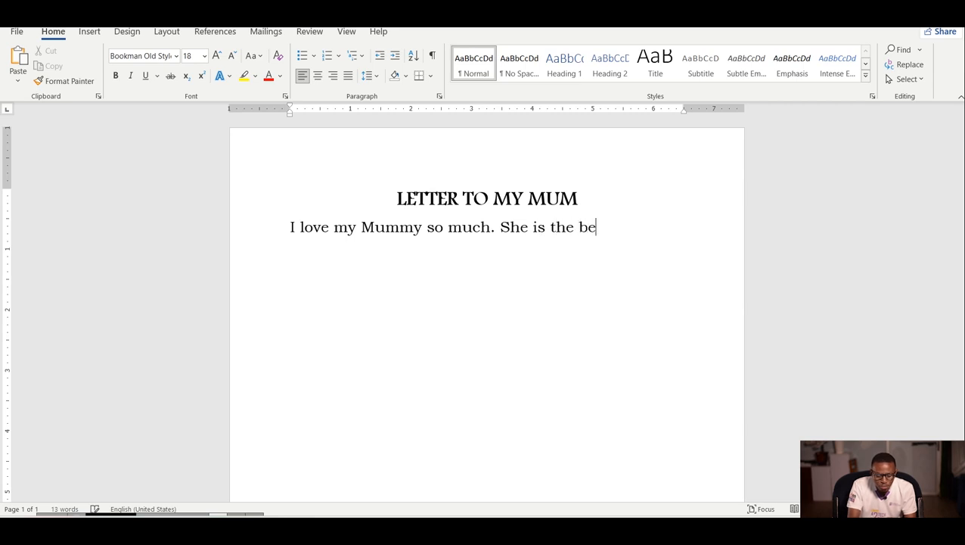
text(st Mum in the )
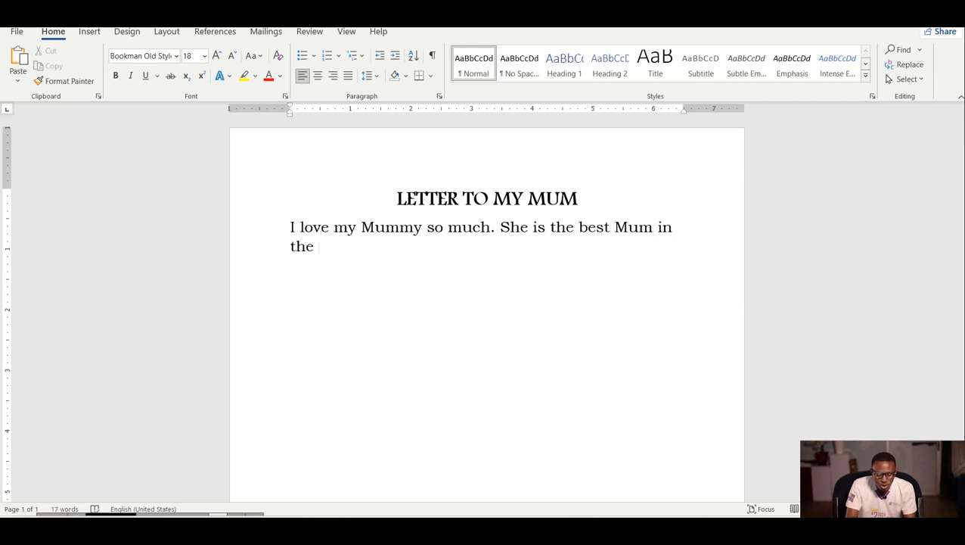
text(Wor)
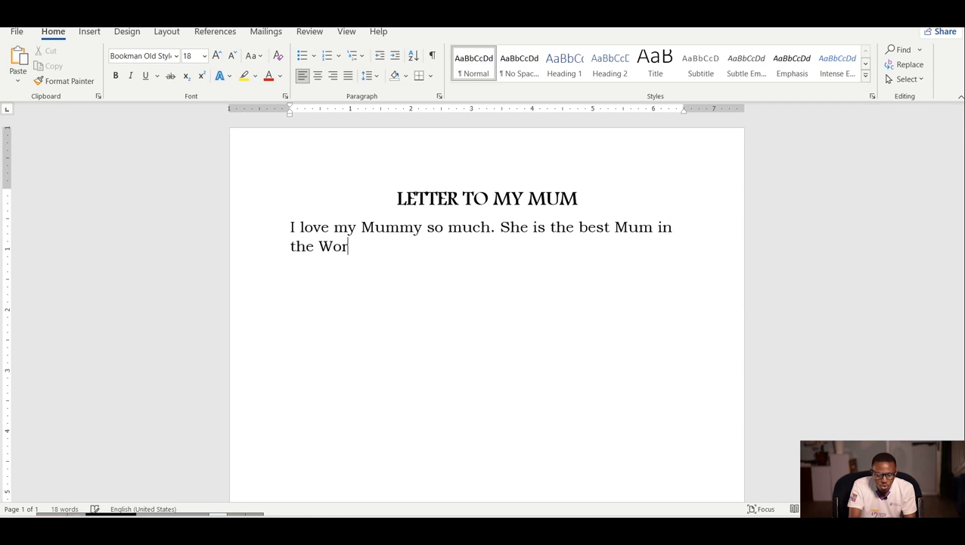
key(BackSpace)
key(BackSpace)
key(BackSpace)
text(whole world)
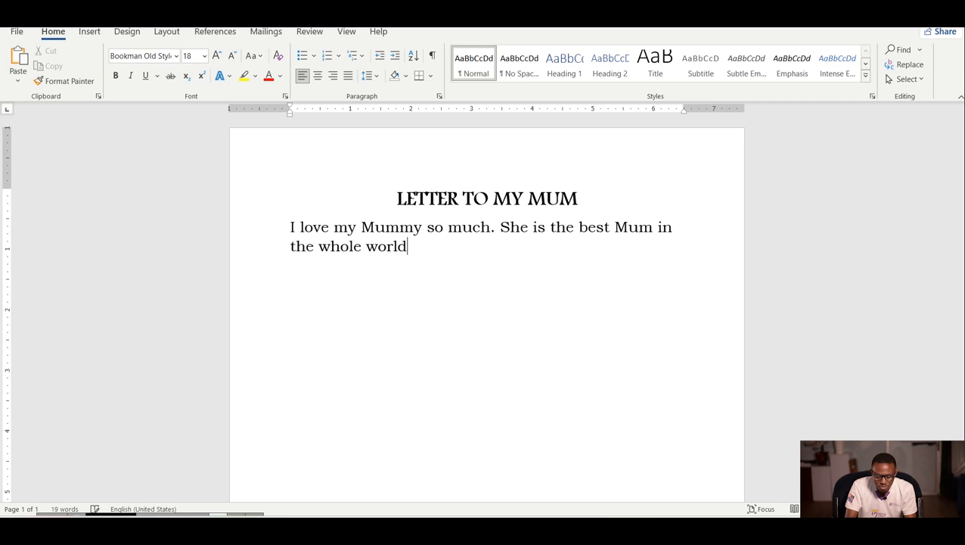
Step: End the sentence after "world" with a full stop and continue the letter body with "She cooks the best meal and"
text(. T)
text(h)
key(BackSpace)
key(BackSpace)
text(she cooks)
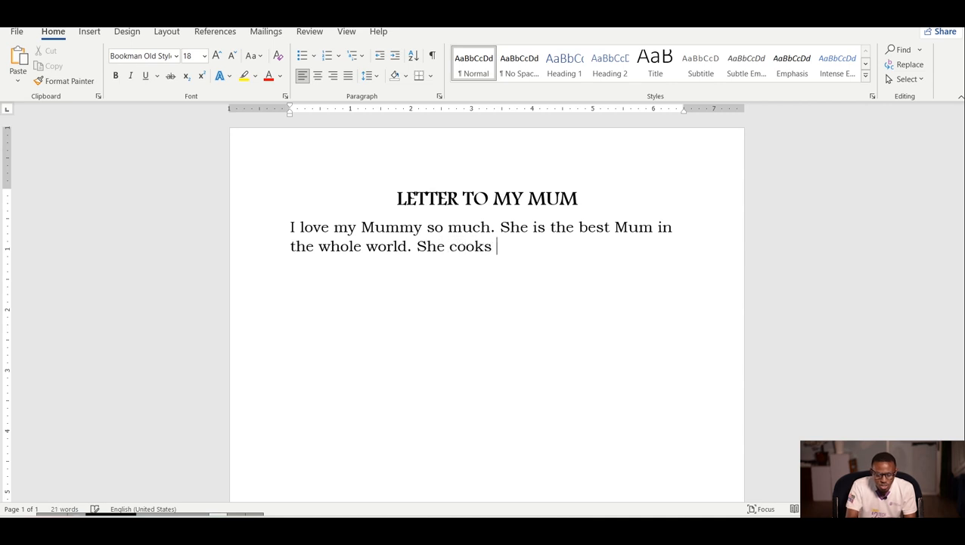
text( r)
key(BackSpace)
text(the )
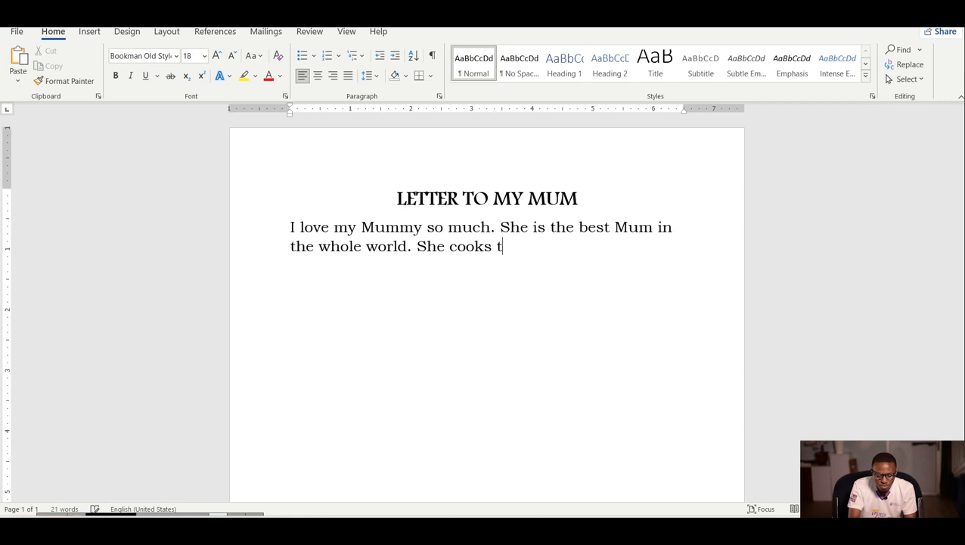
text(bes)
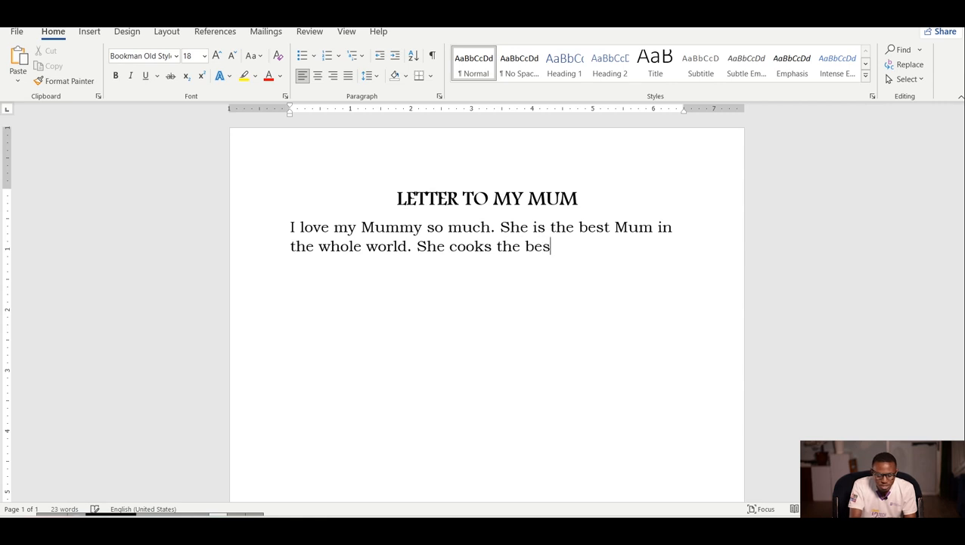
text(t mal)
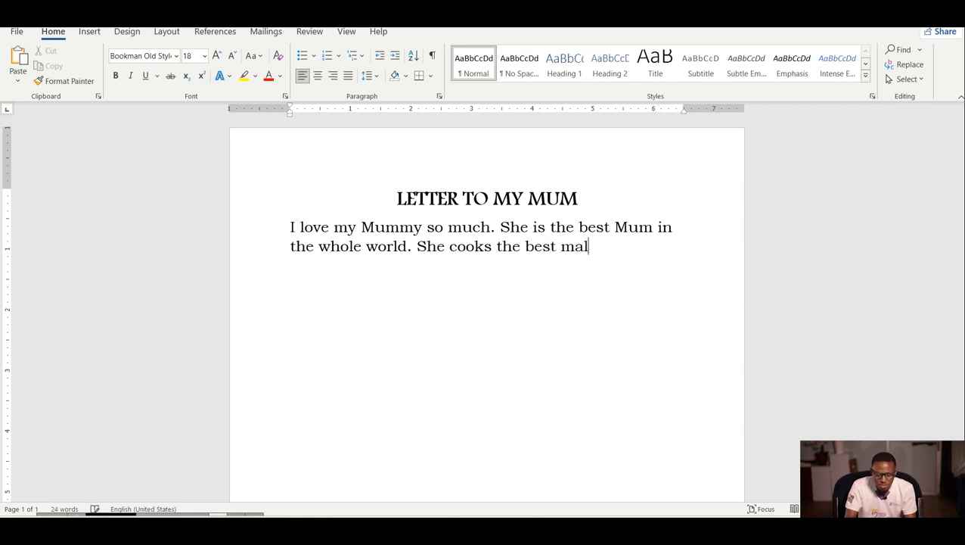
key(BackSpace)
key(BackSpace)
text(ea)
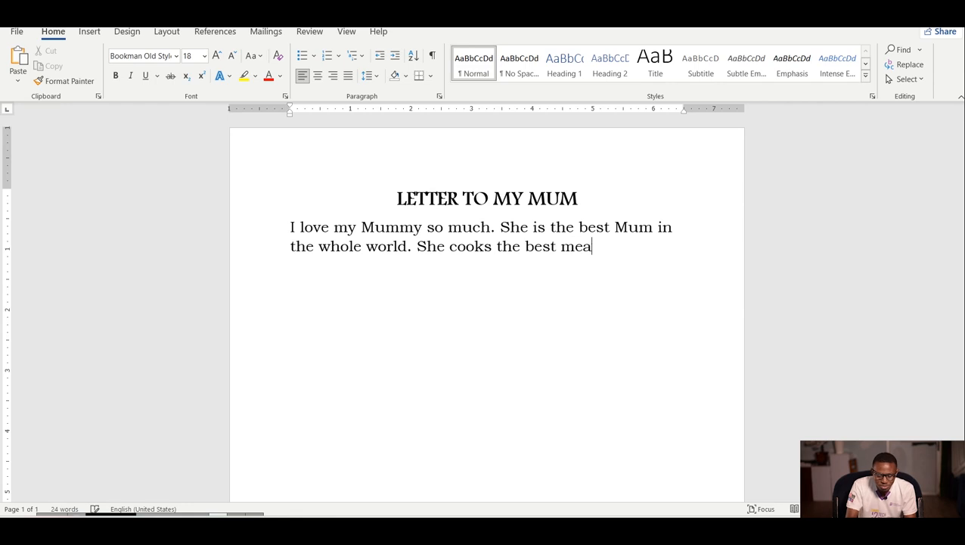
text(l and )
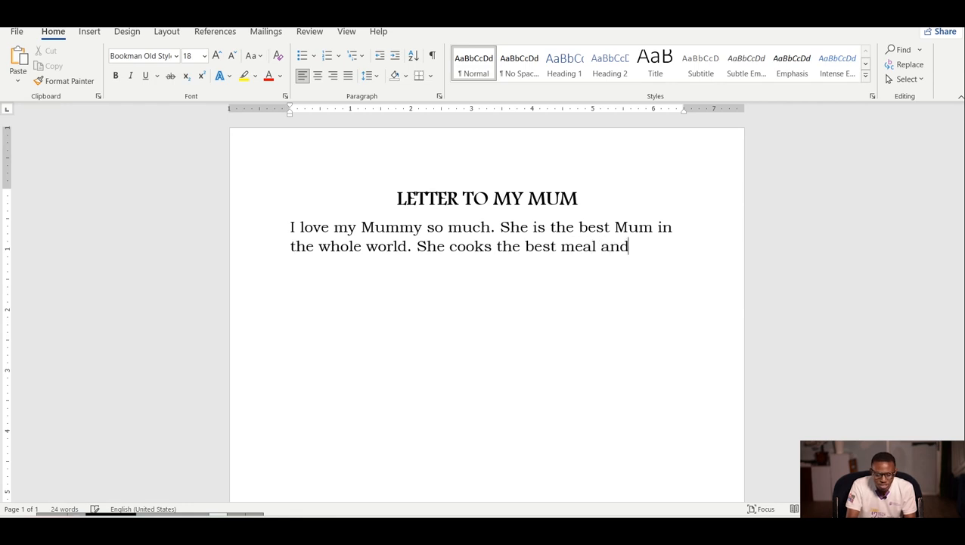
Step: Finish the sentence with "she always take good care of me." and correct "take" to "takes" using the suggested grammar fix
text(she always )
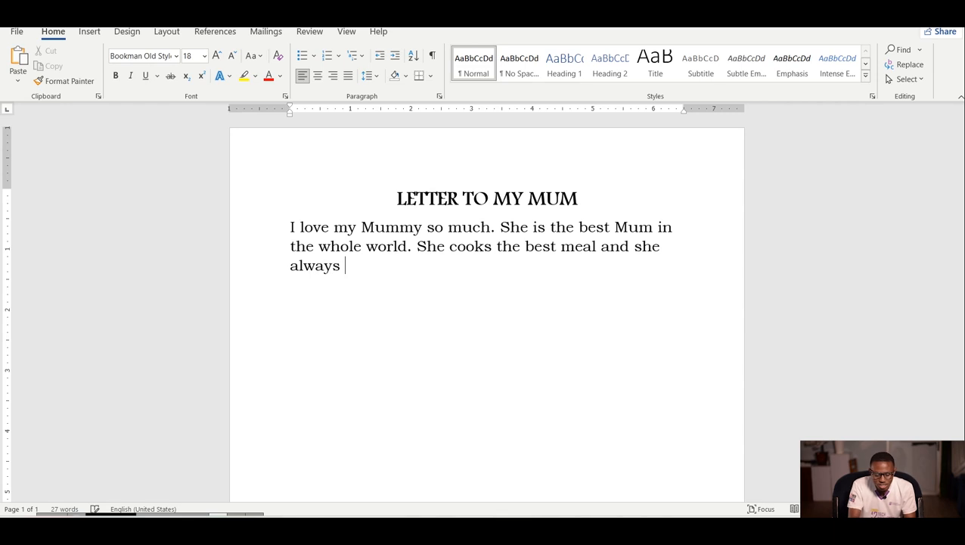
text(take )
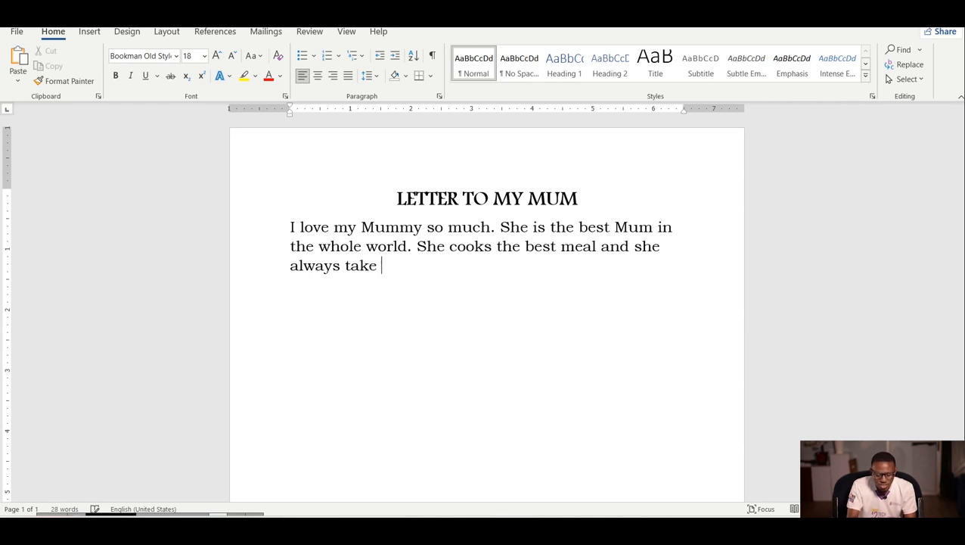
text(good care )
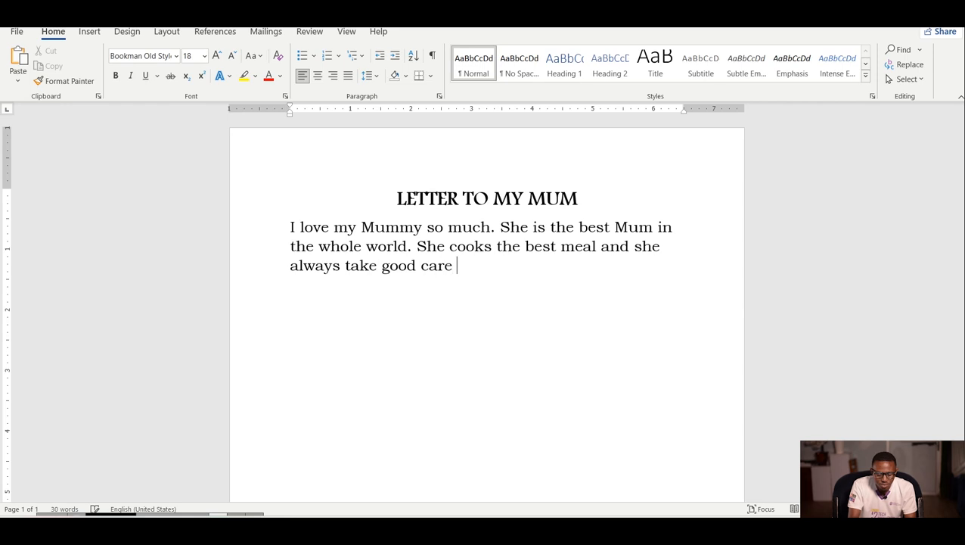
text(of me.)
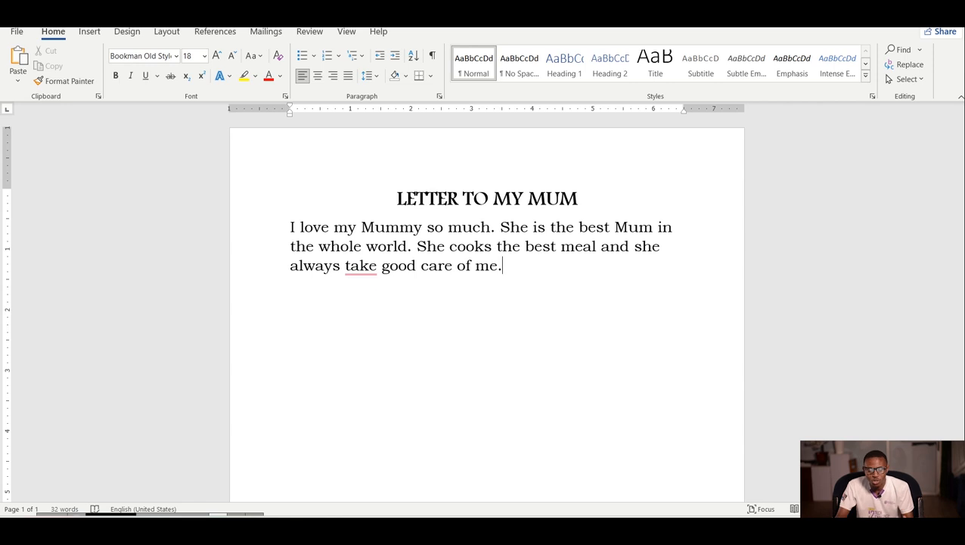
mouse_move(360, 267)
click(364, 303)
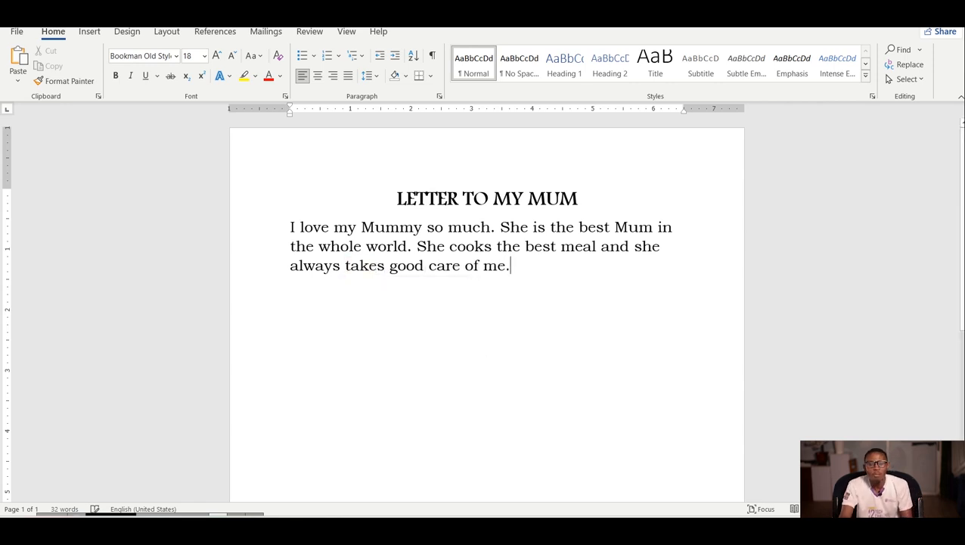